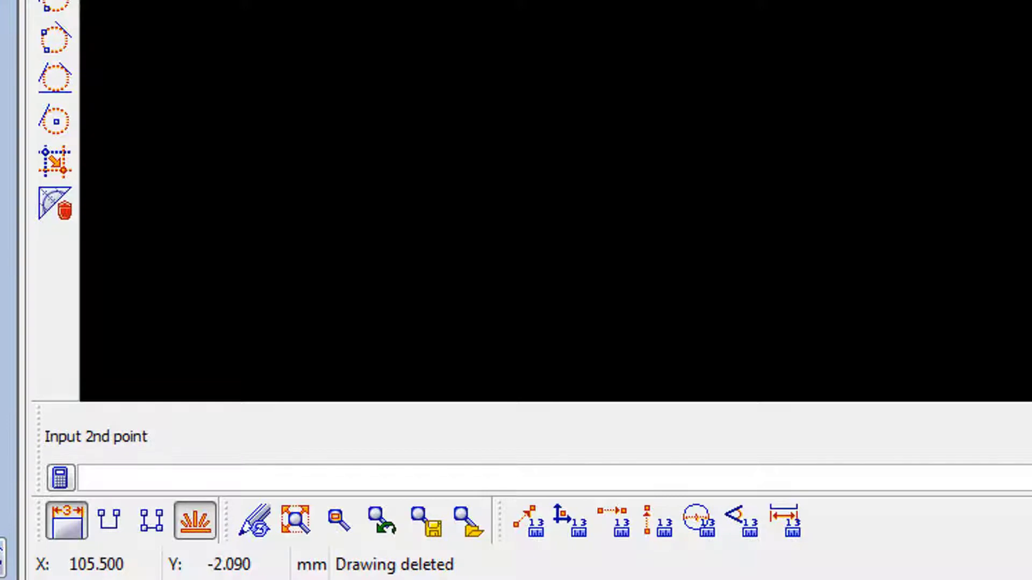
Complete the rectangular outline by entering its second corner point, making it about 440 mm wide and 50 mm high
text(40,50)
key(Return)
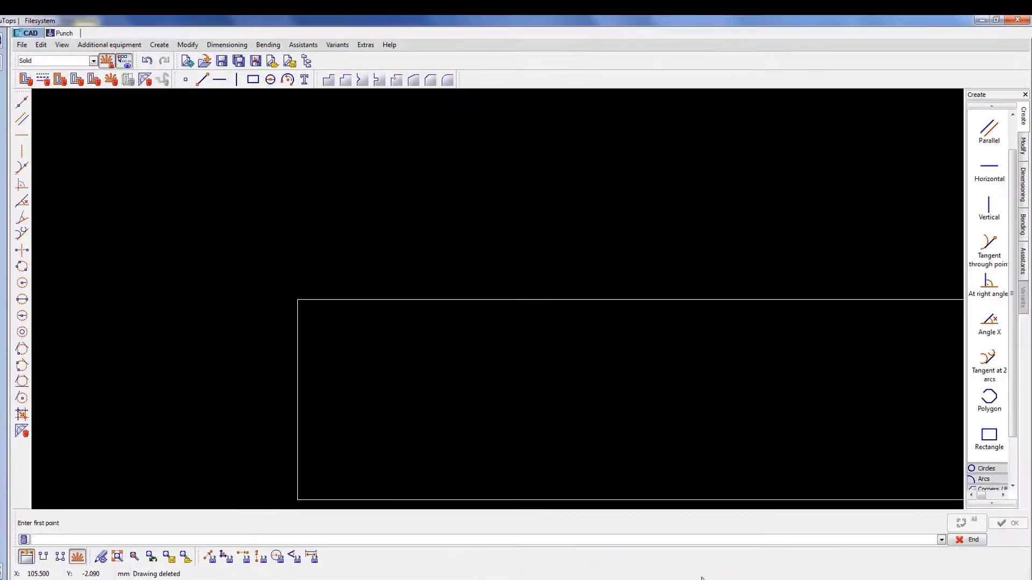
click(117, 557)
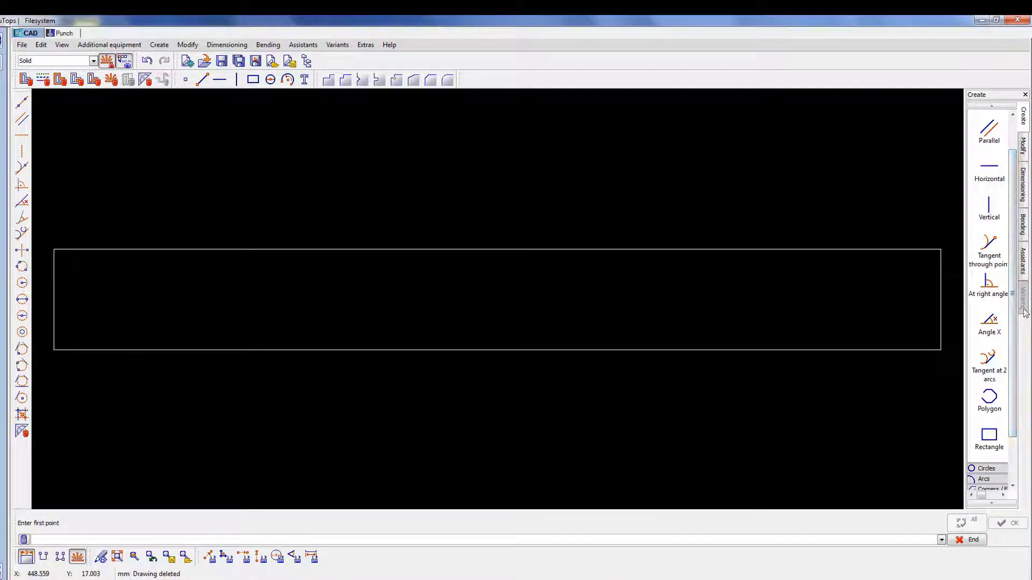
Add a single circular hole of 4.2 mm diameter at point 8,8 using the macro for a single hole
scroll(1009, 343, up, 5)
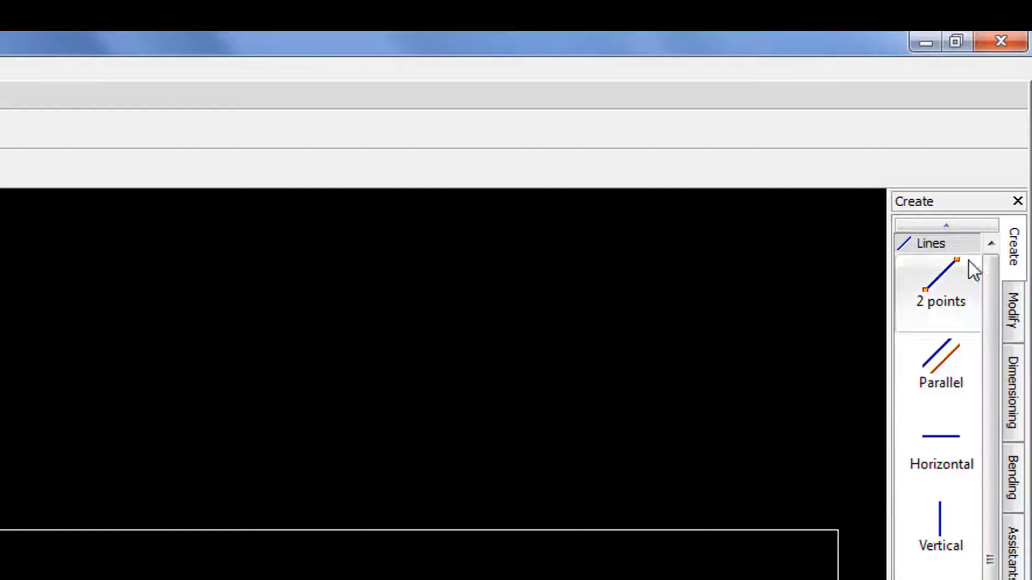
click(948, 245)
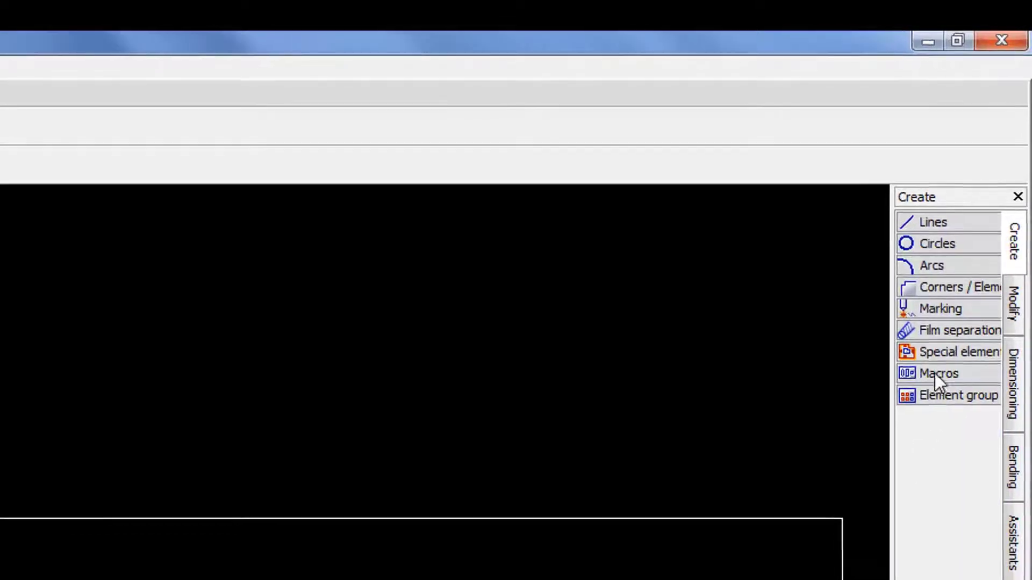
click(933, 381)
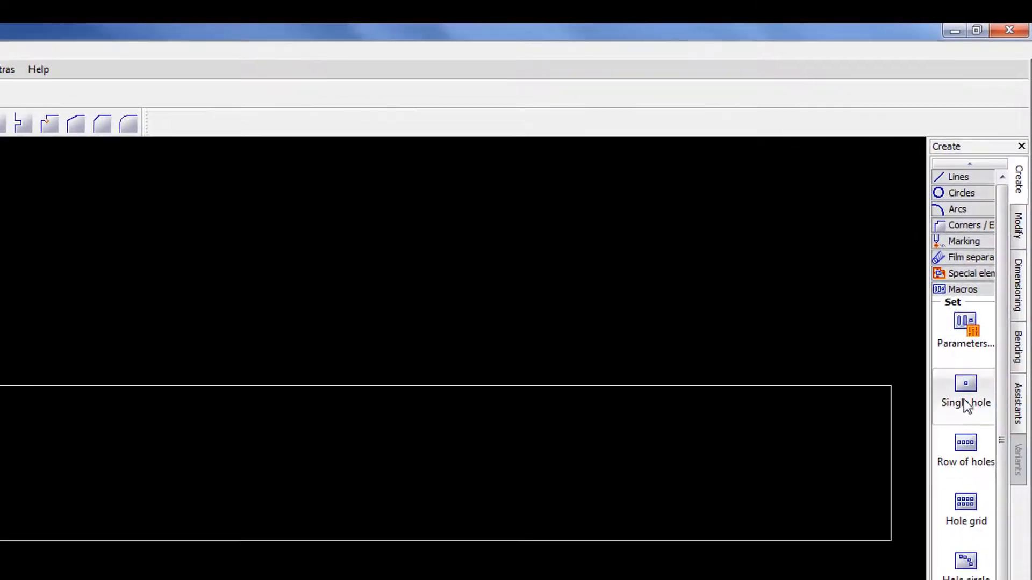
click(964, 402)
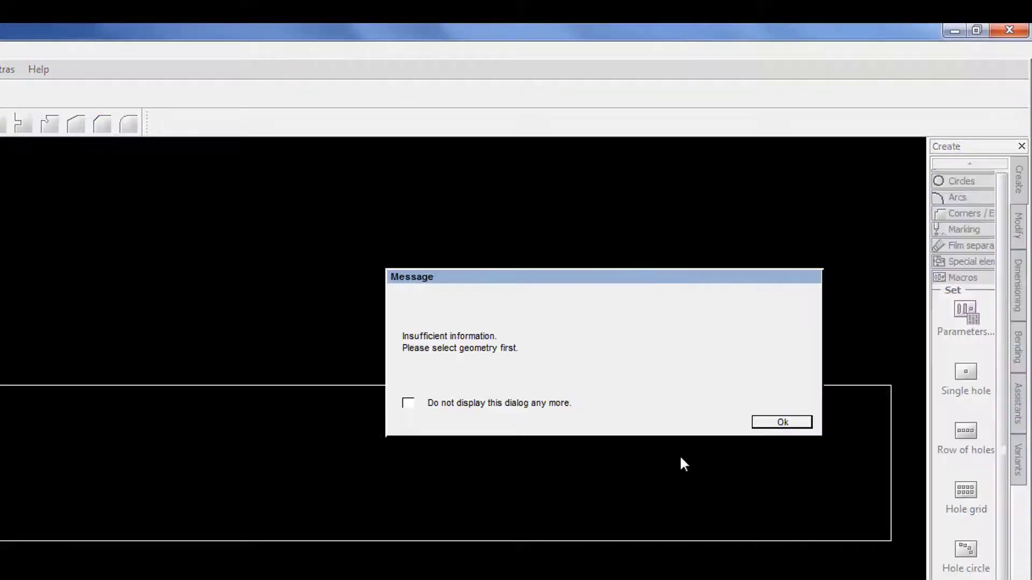
click(778, 421)
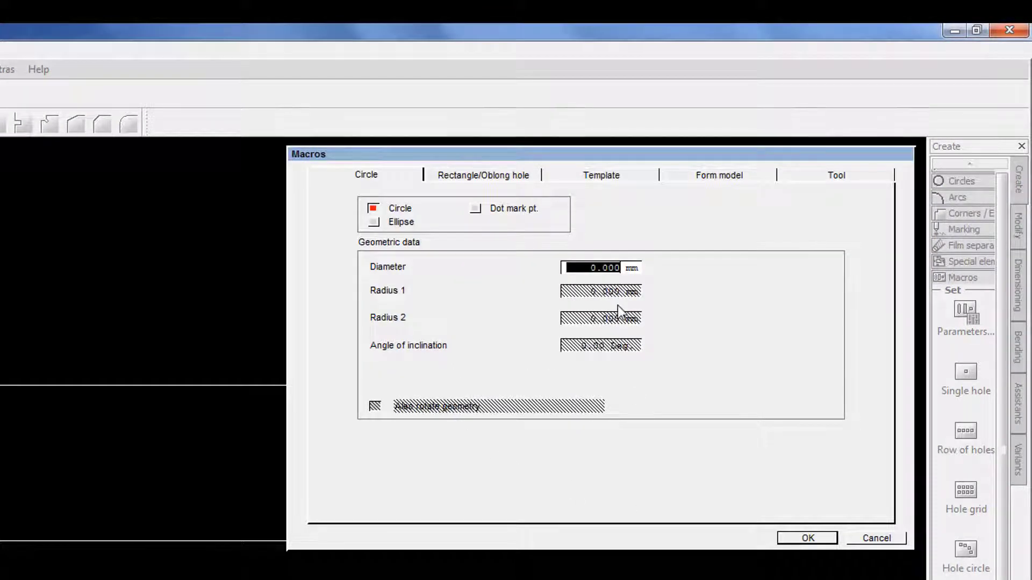
text(4.2)
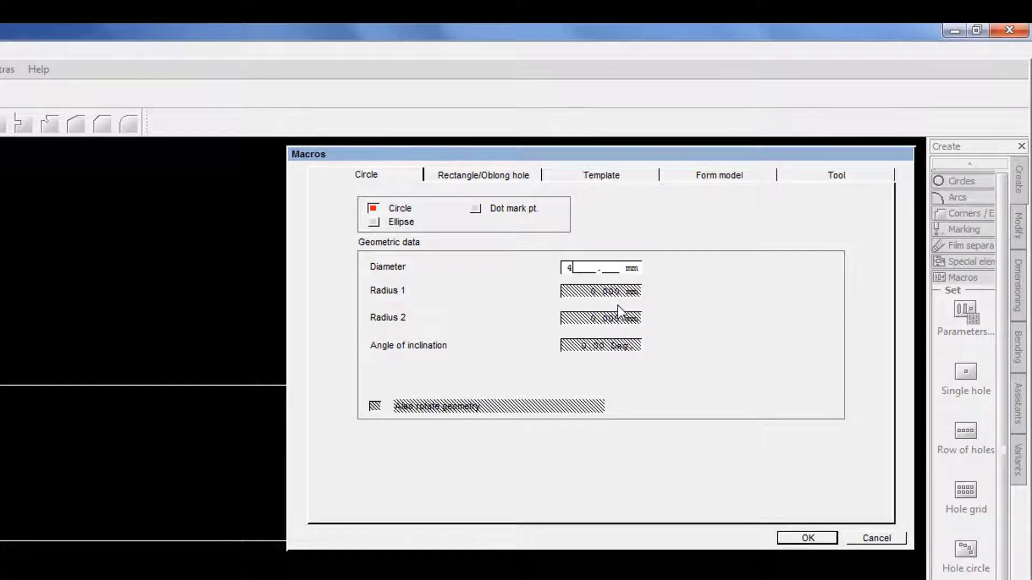
click(808, 537)
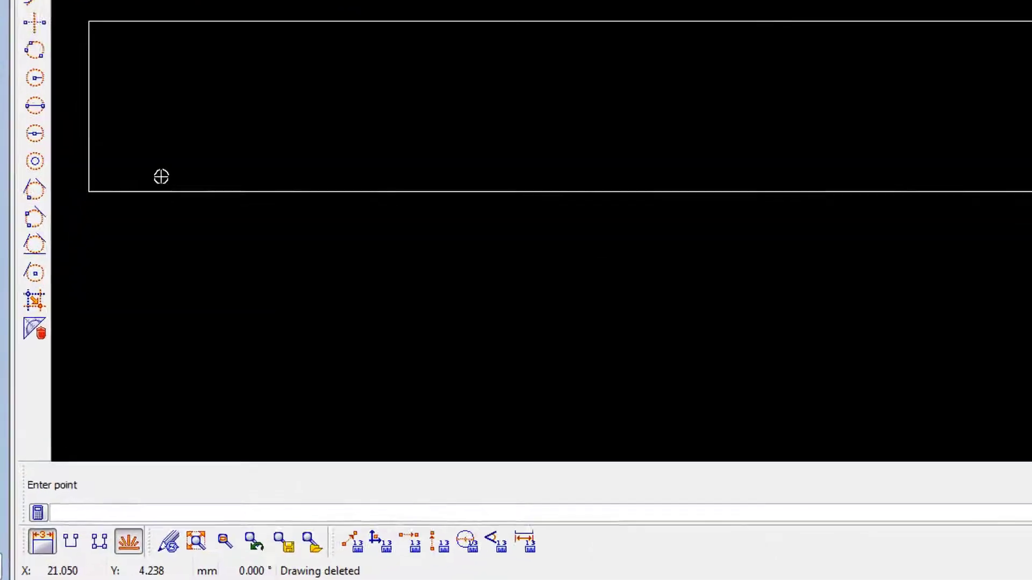
text(8,8)
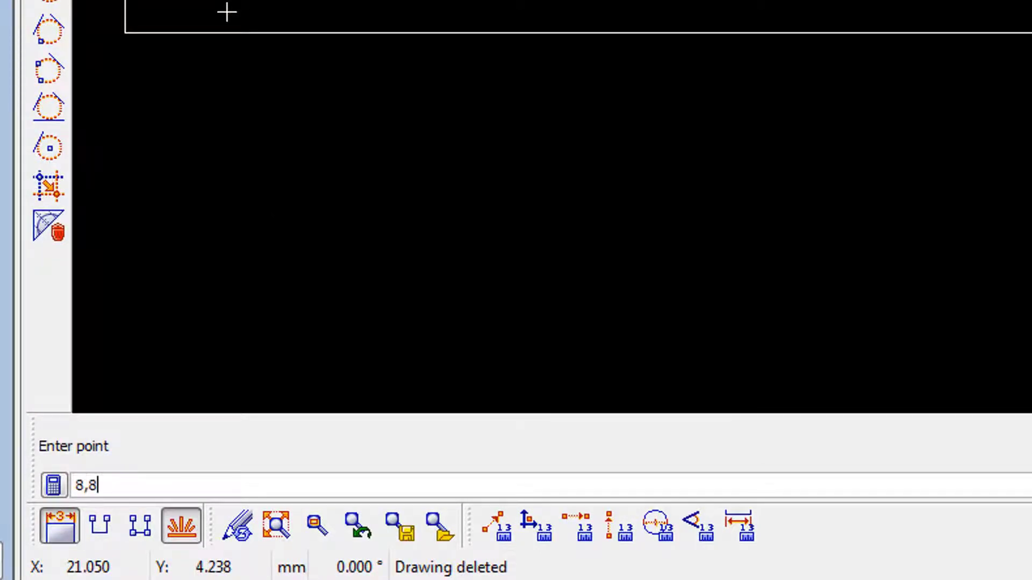
key(Return)
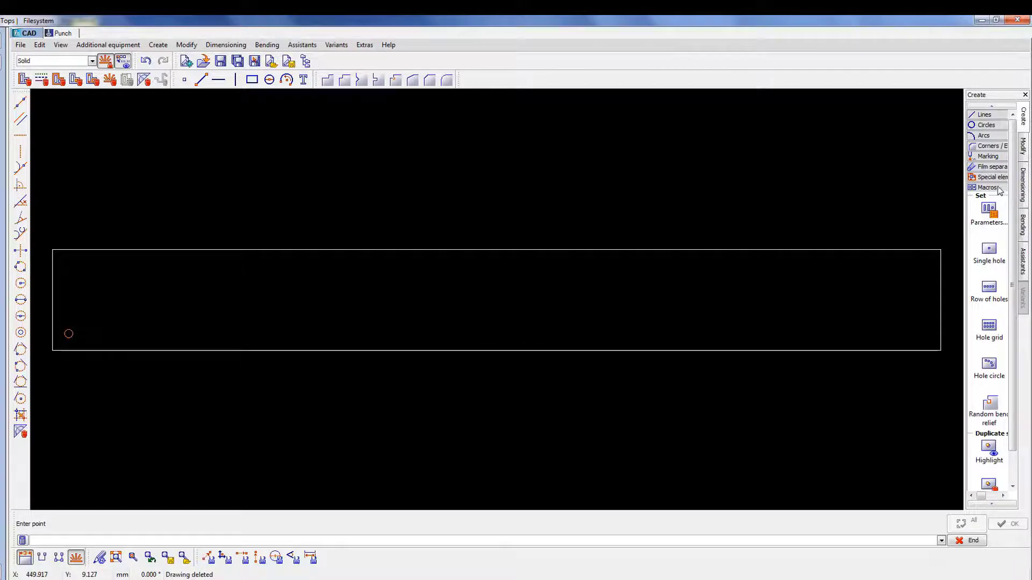
Round the lower-left and lower-right corners of the rectangle with an 8 mm radius
click(993, 188)
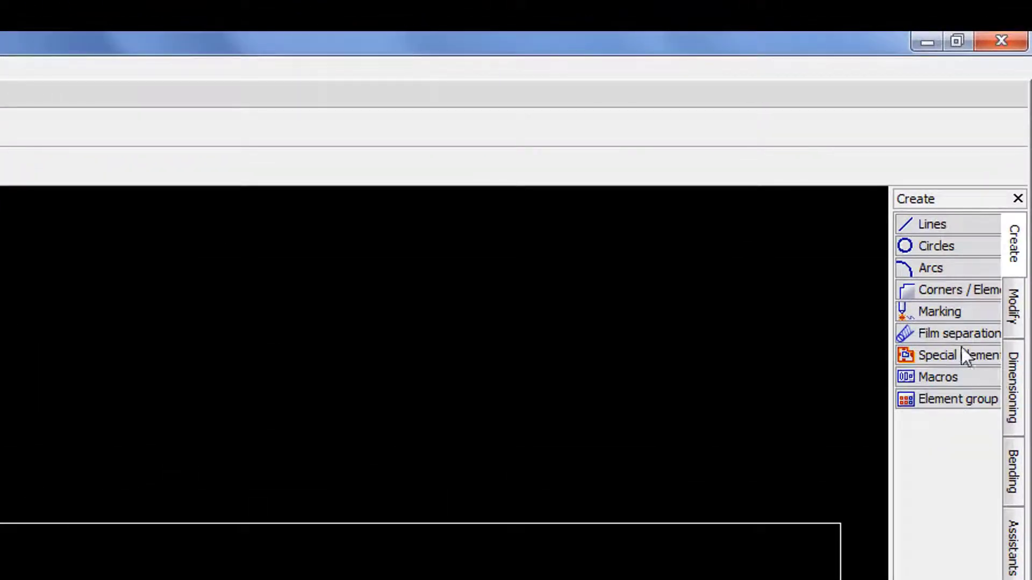
click(947, 290)
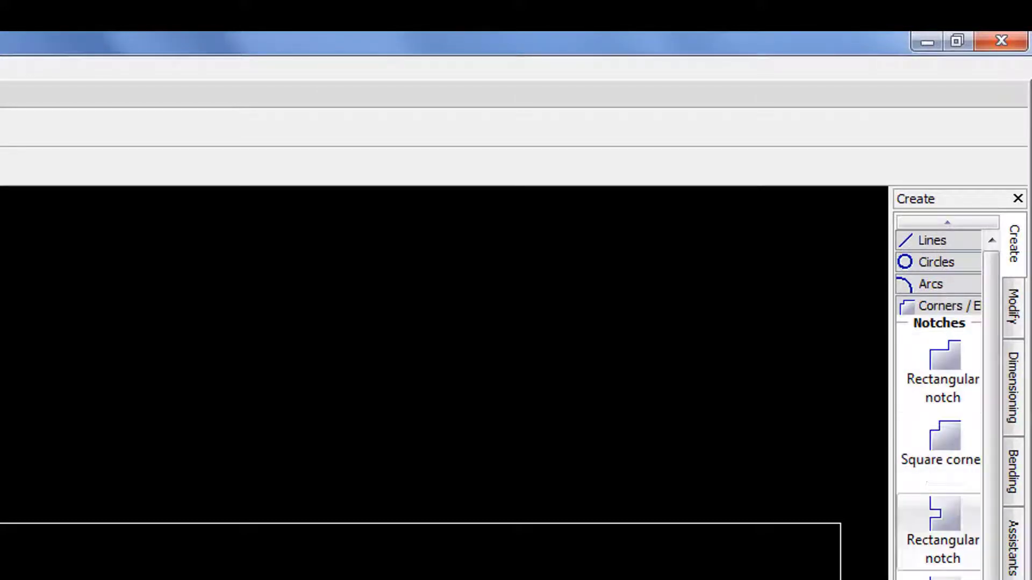
mouse_move(1005, 530)
mouse_down()
mouse_move(1009, 497)
mouse_move(1010, 510)
mouse_up()
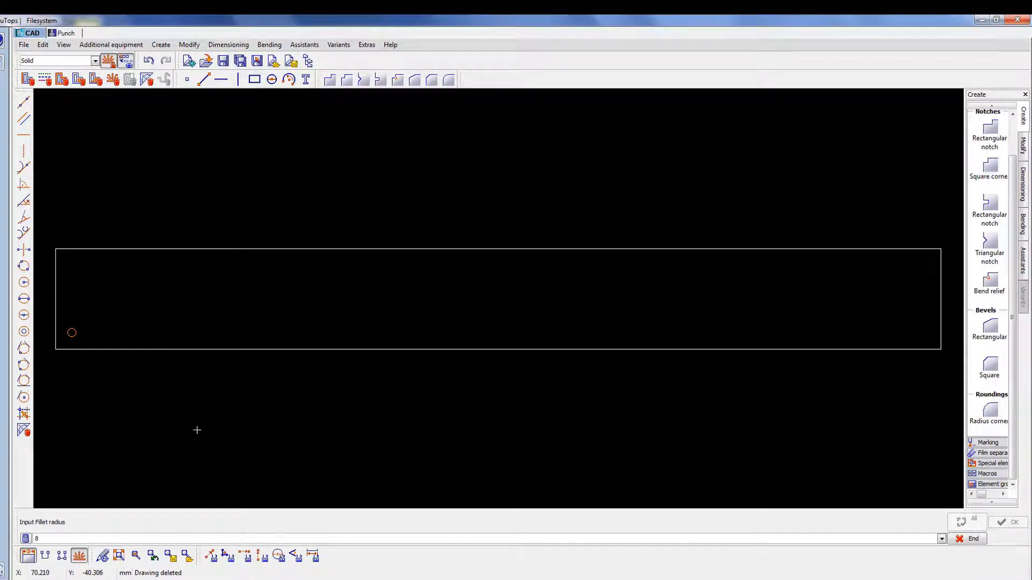
key(Return)
click(56, 350)
click(940, 348)
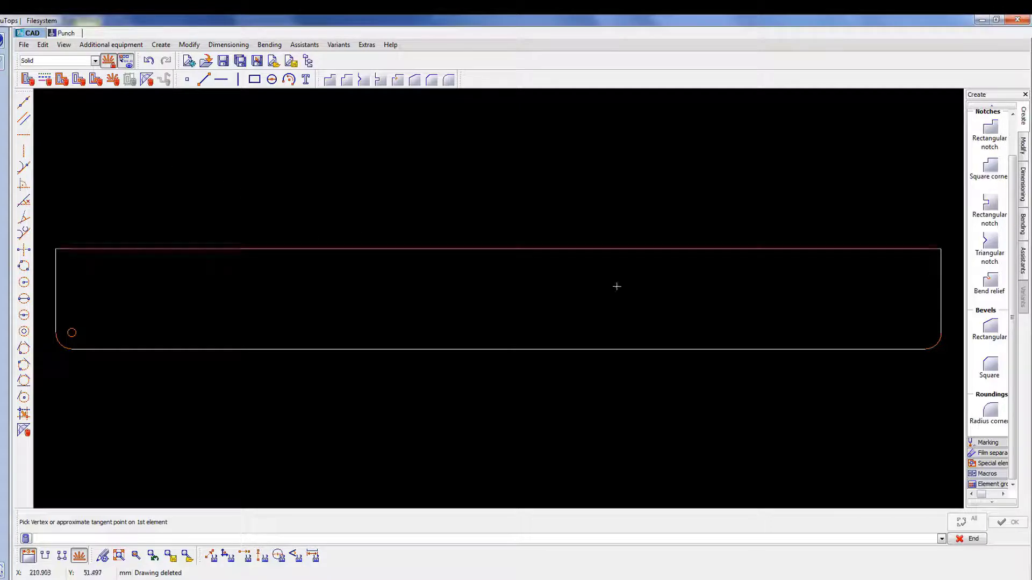
Try a large rounding on the upper-right corner and an 18 mm radius on the upper-left corner, and undo both
click(990, 411)
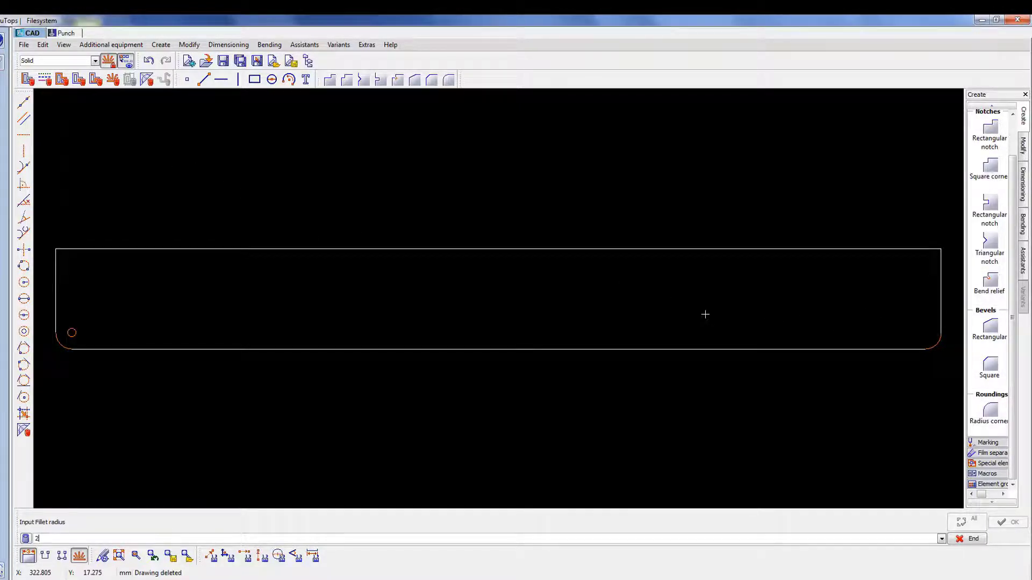
key(Return)
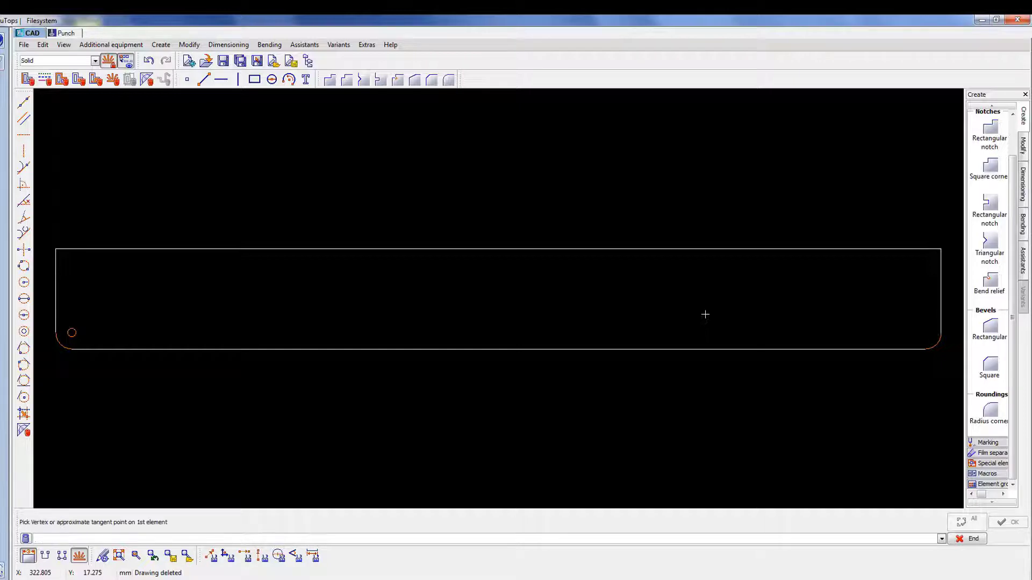
click(942, 249)
click(997, 413)
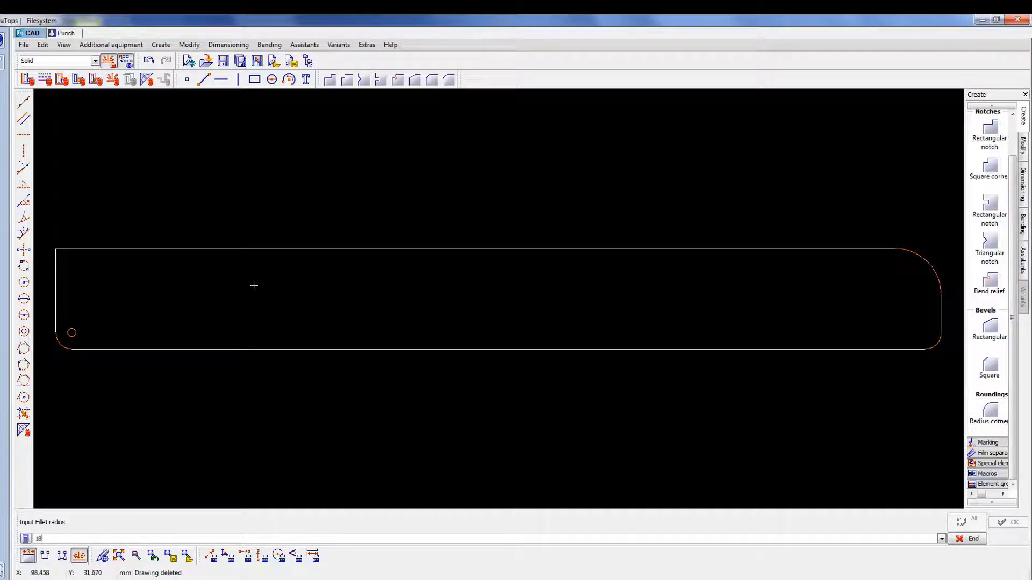
key(Return)
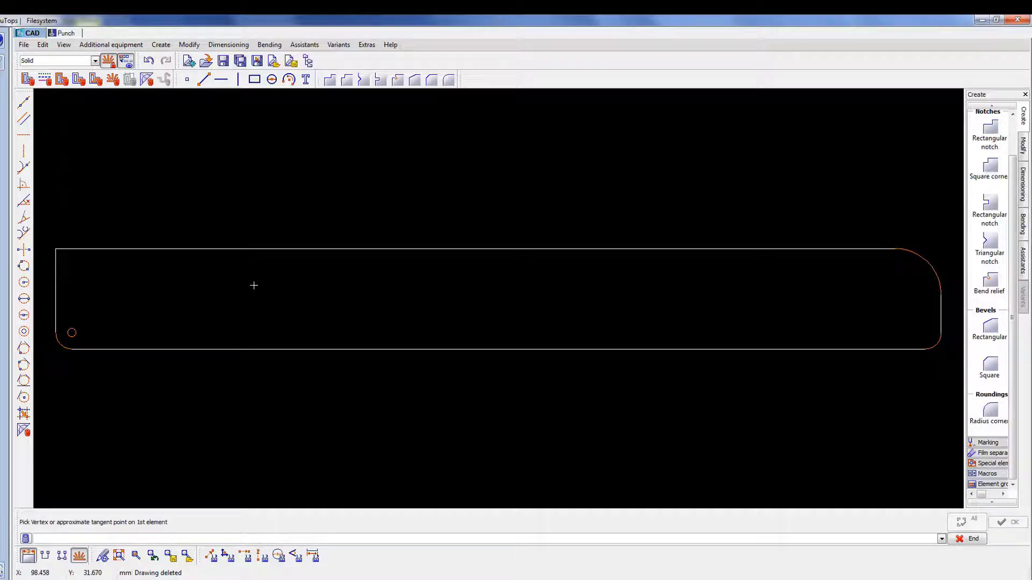
click(57, 250)
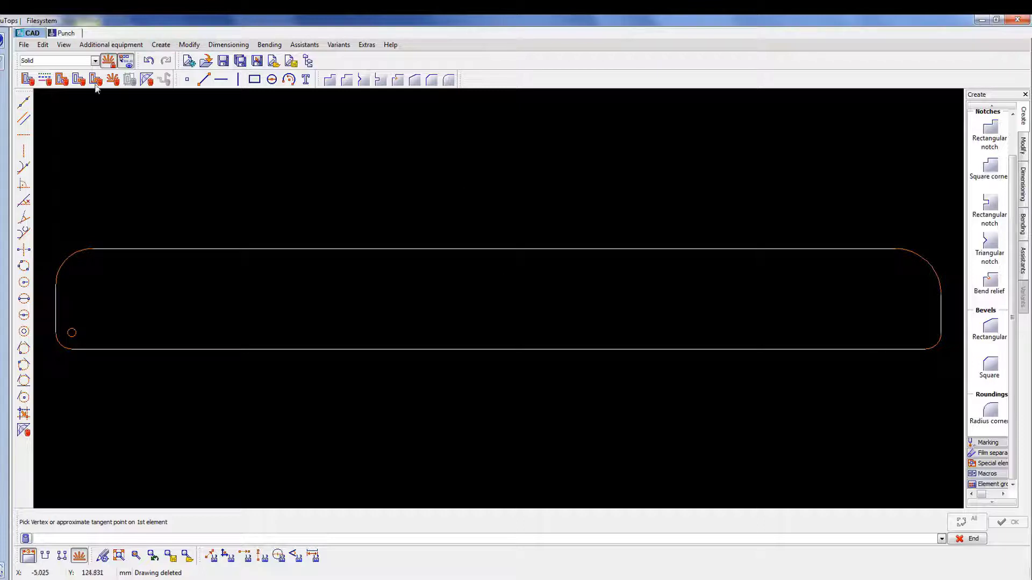
click(150, 61)
click(150, 62)
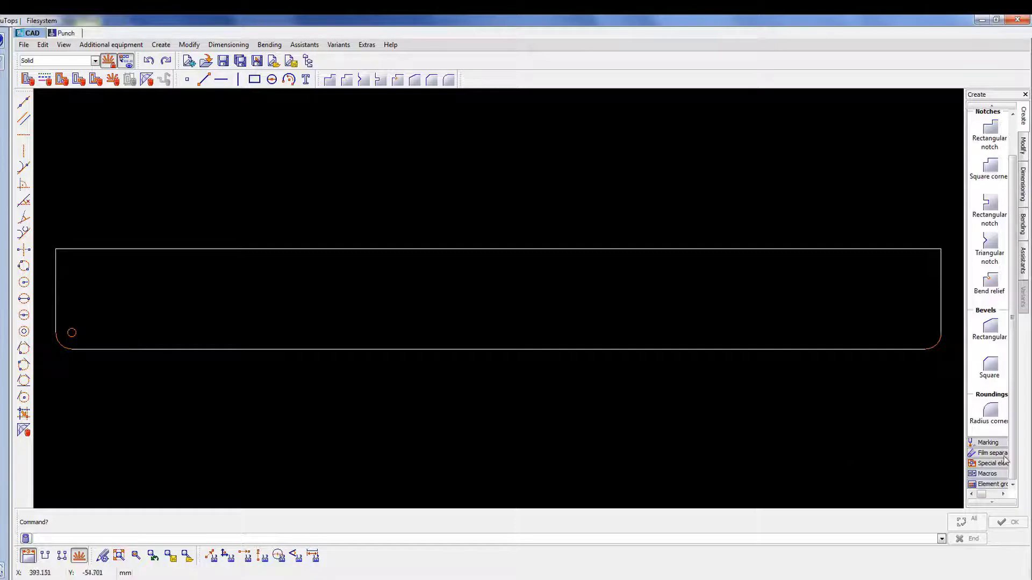
Try rounding the upper-left corner with a 2 mm radius and the upper-right corner with a small radius, and undo both
click(980, 428)
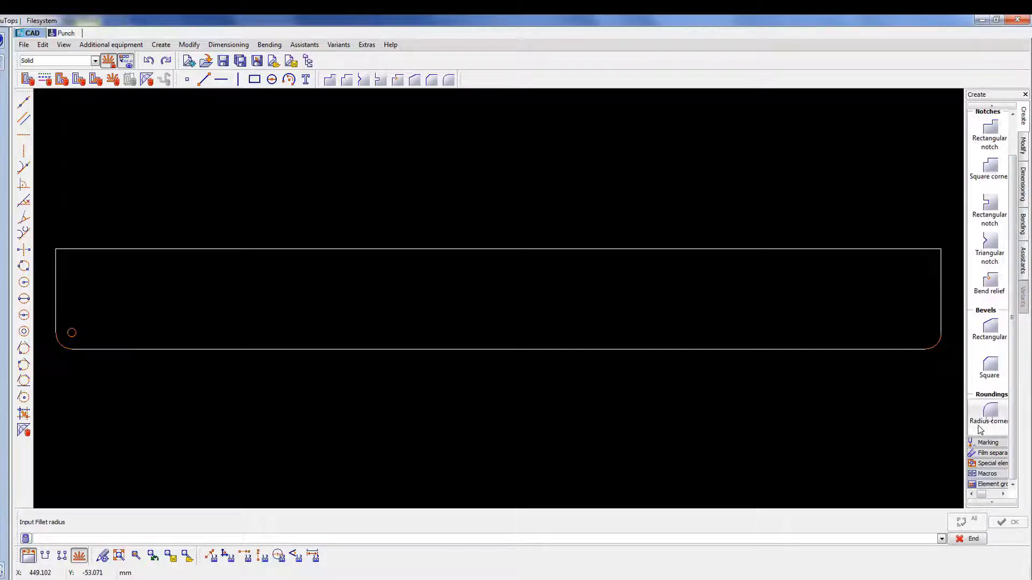
text(2)
key(Return)
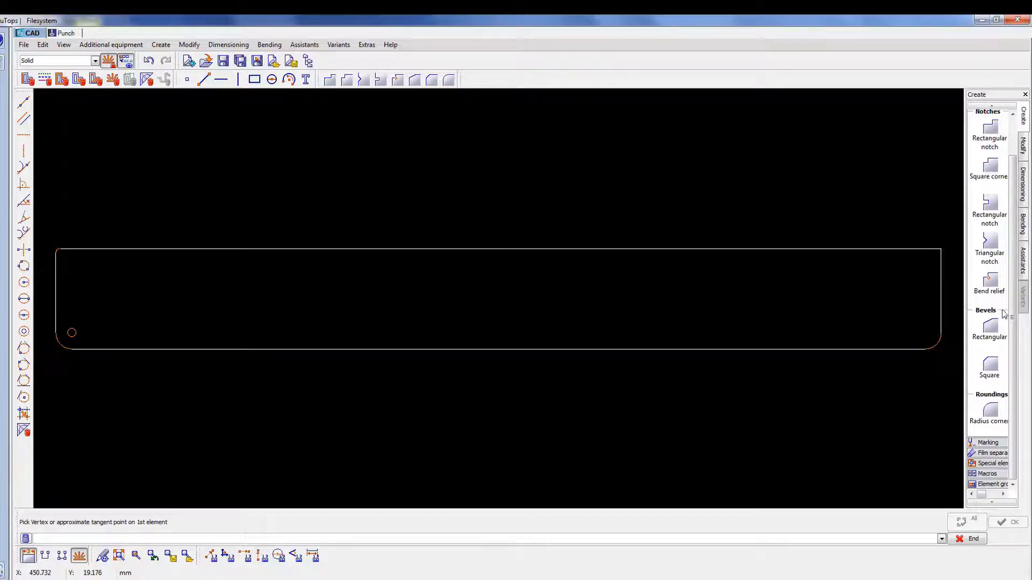
click(997, 416)
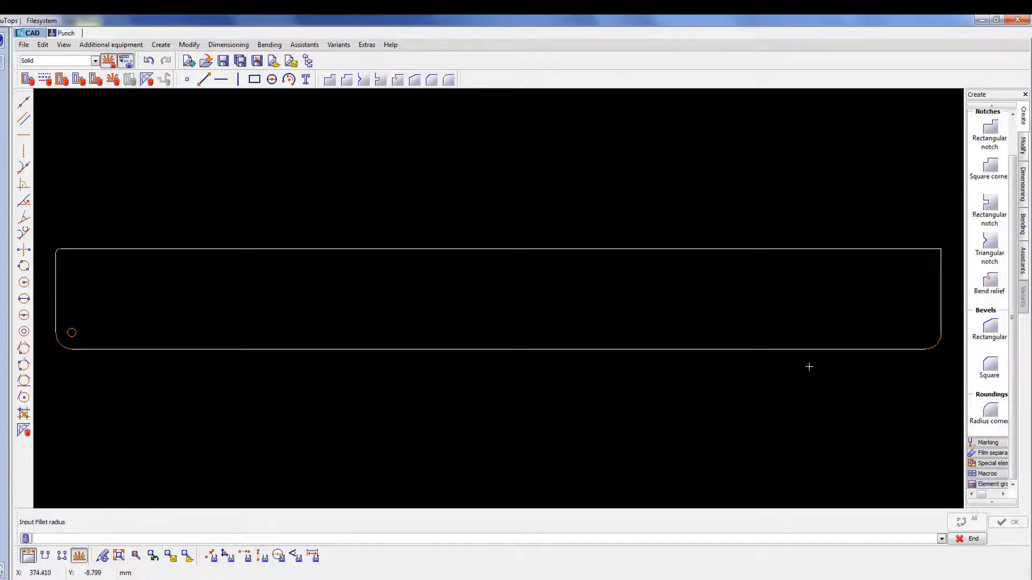
key(Return)
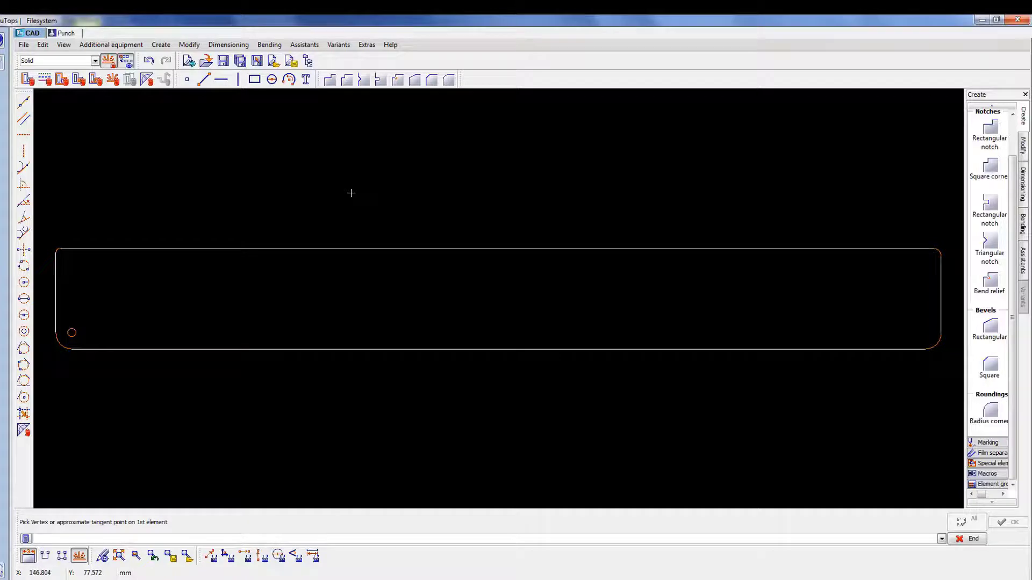
click(151, 63)
click(151, 63)
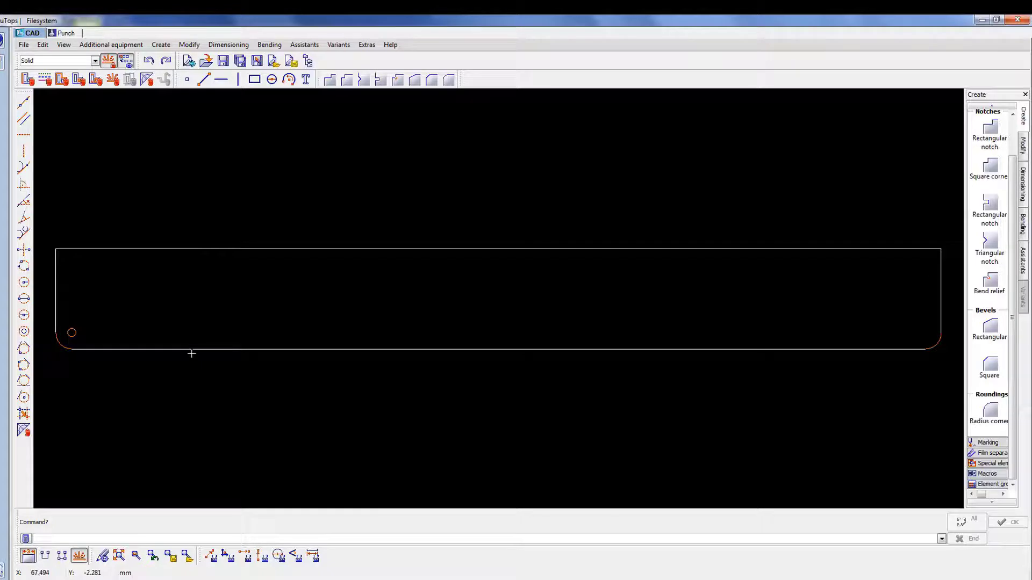
Start storing the drawing as a GEO file and choose the folder Z:\users300\TOPS200\MM
click(23, 46)
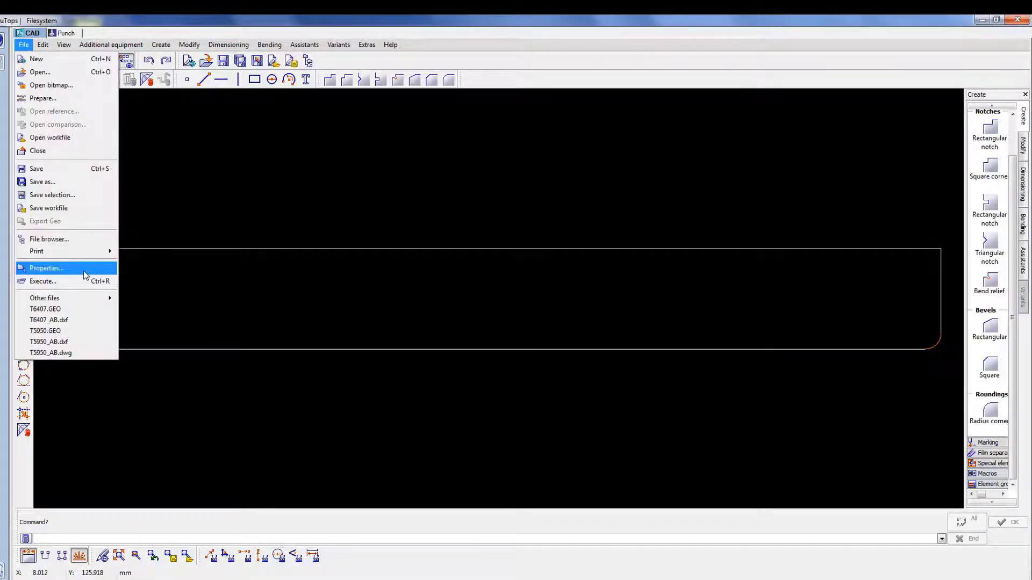
click(56, 194)
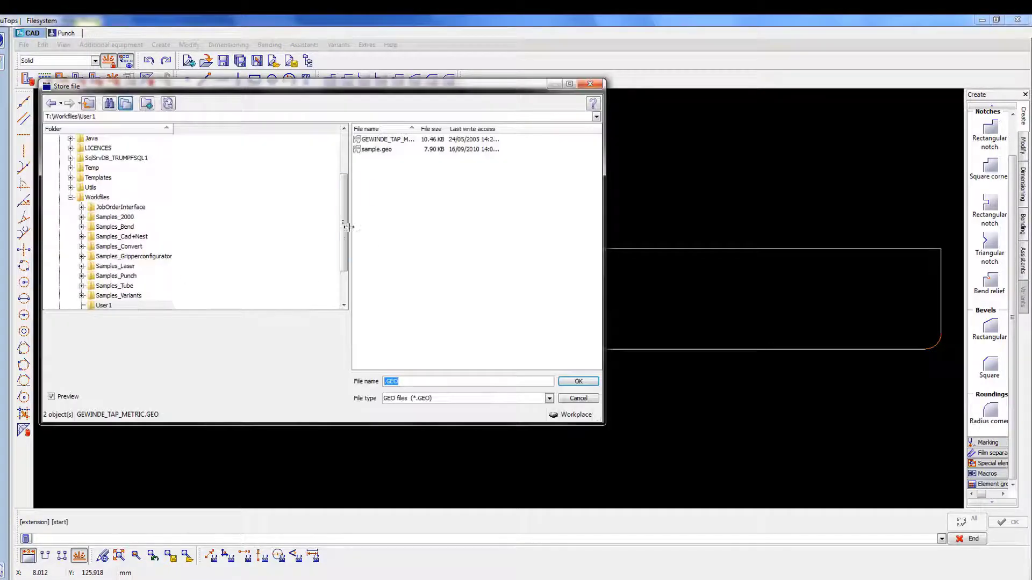
drag(349, 235, 349, 222)
click(595, 116)
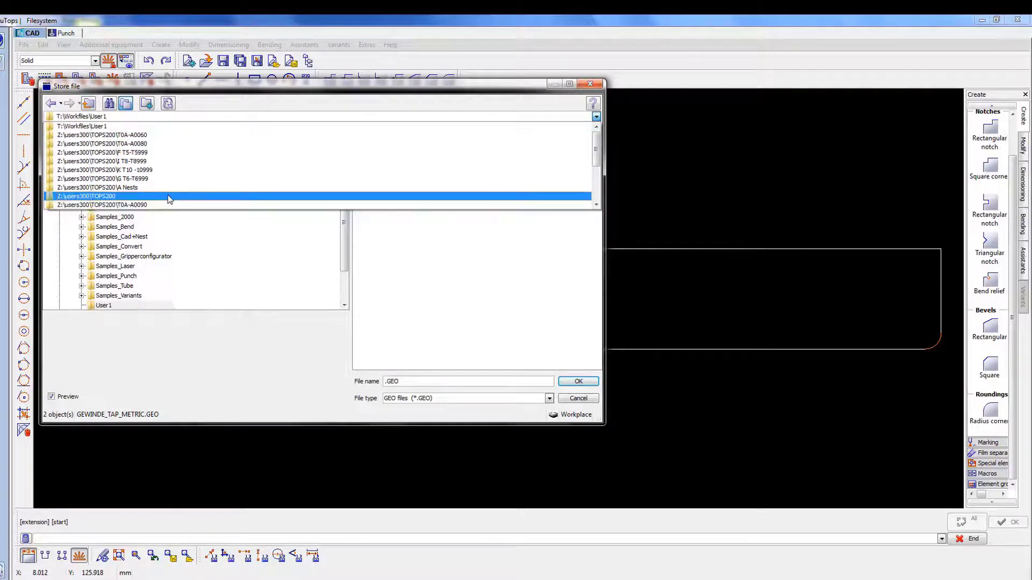
click(167, 197)
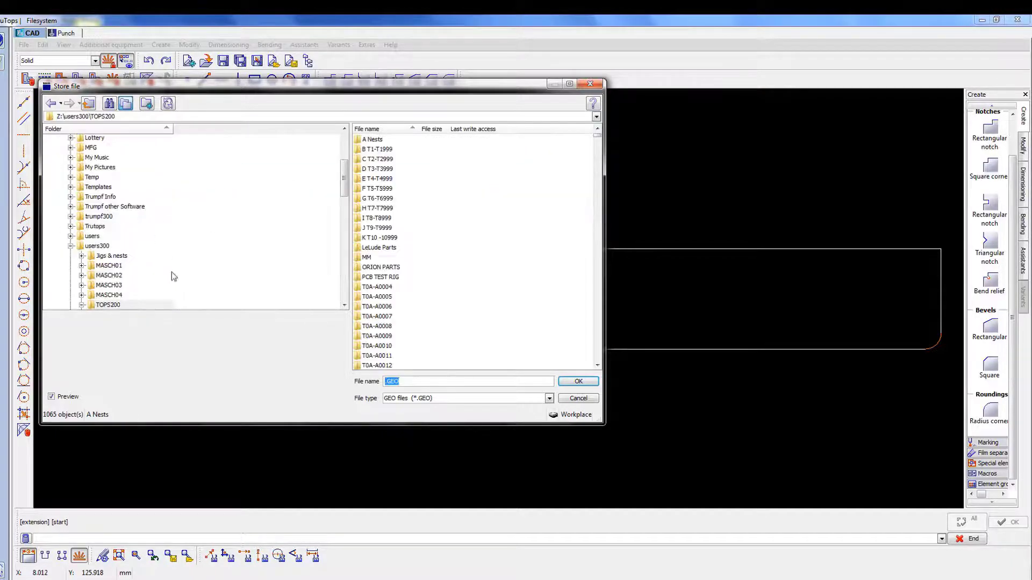
scroll(213, 298, down, 4)
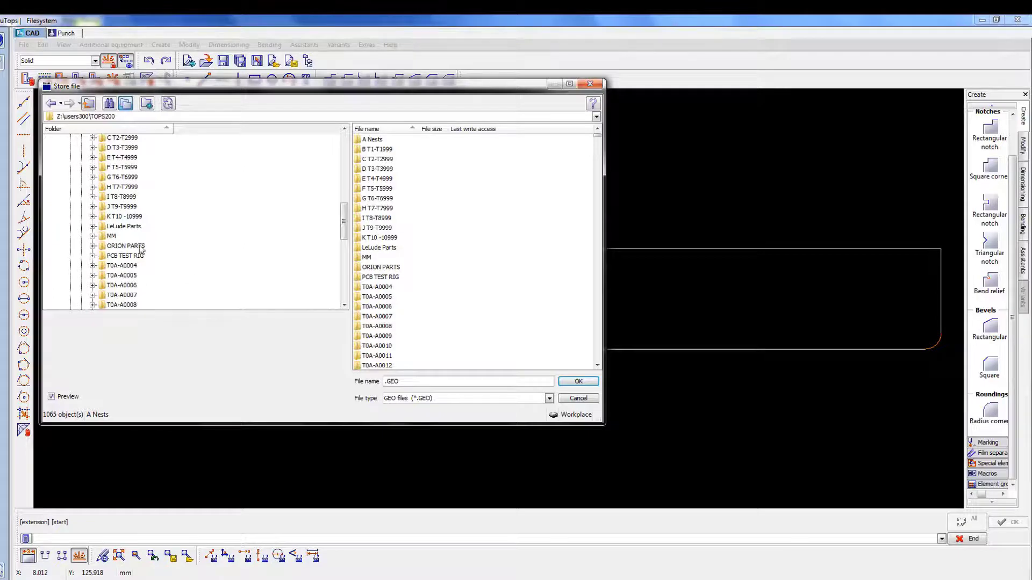
click(106, 237)
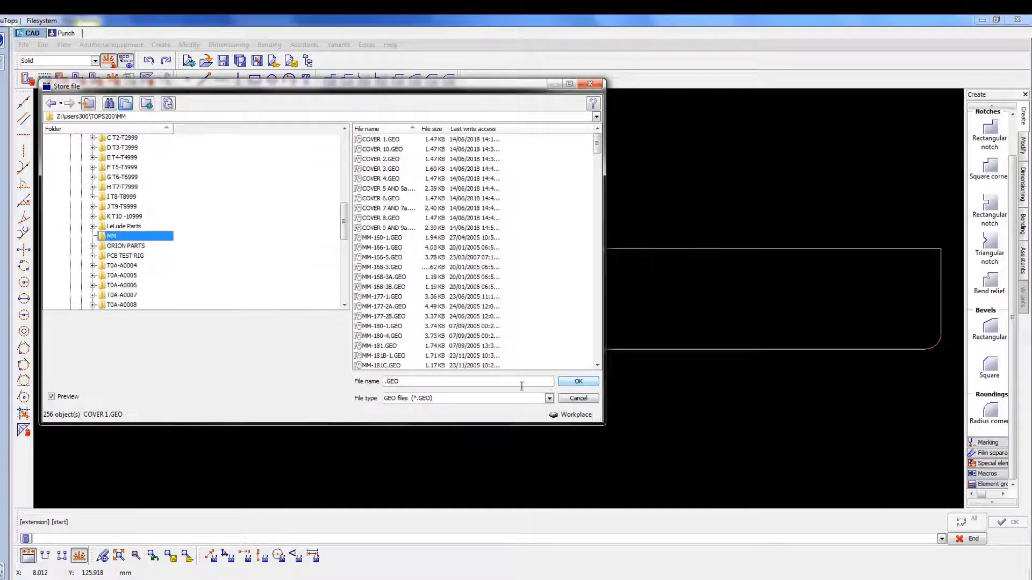
Name the file MM-447-1.GEO and confirm saving to bring up its file information
click(384, 382)
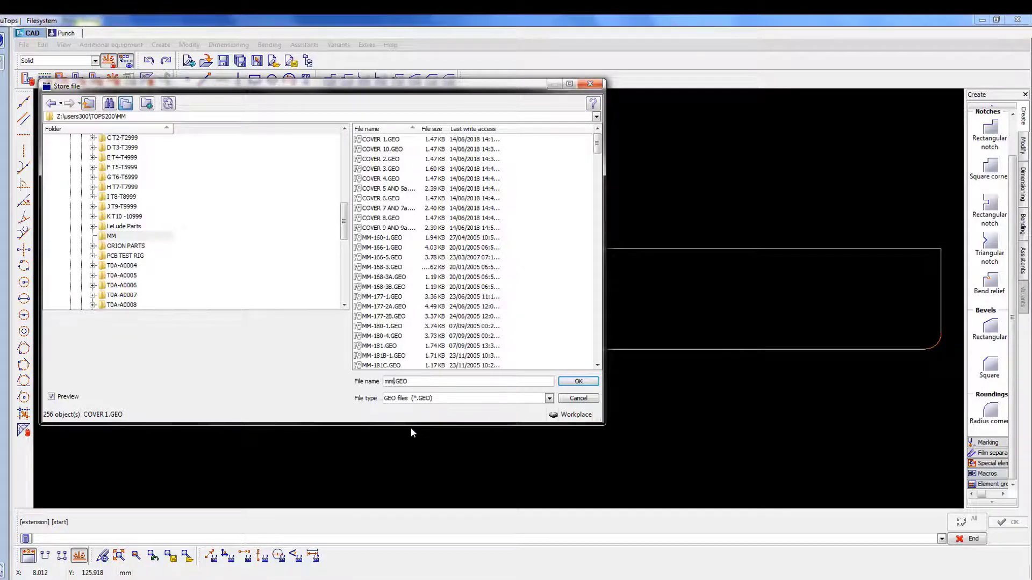
text(MM-447-1)
click(578, 381)
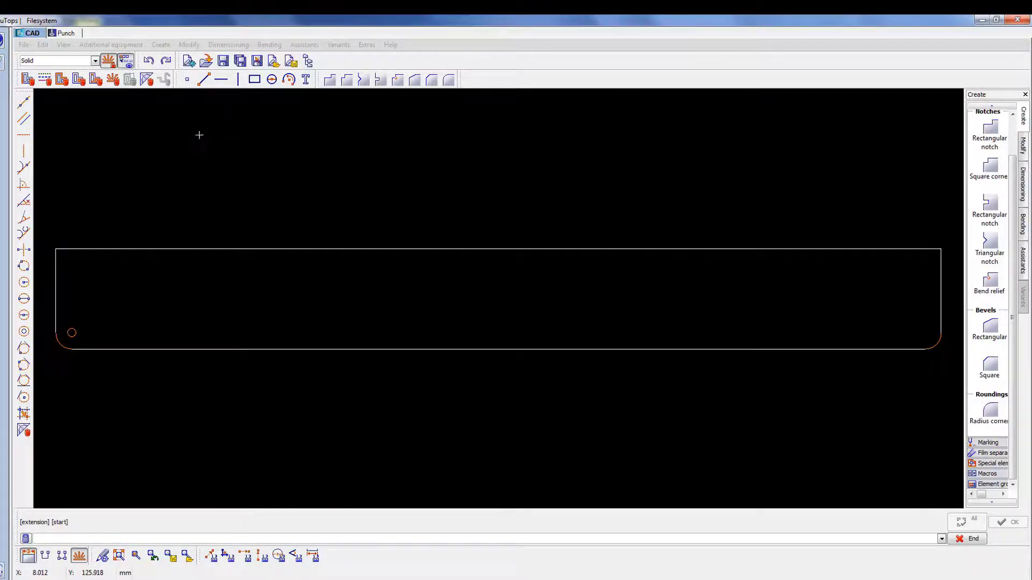
key(ctrl+s)
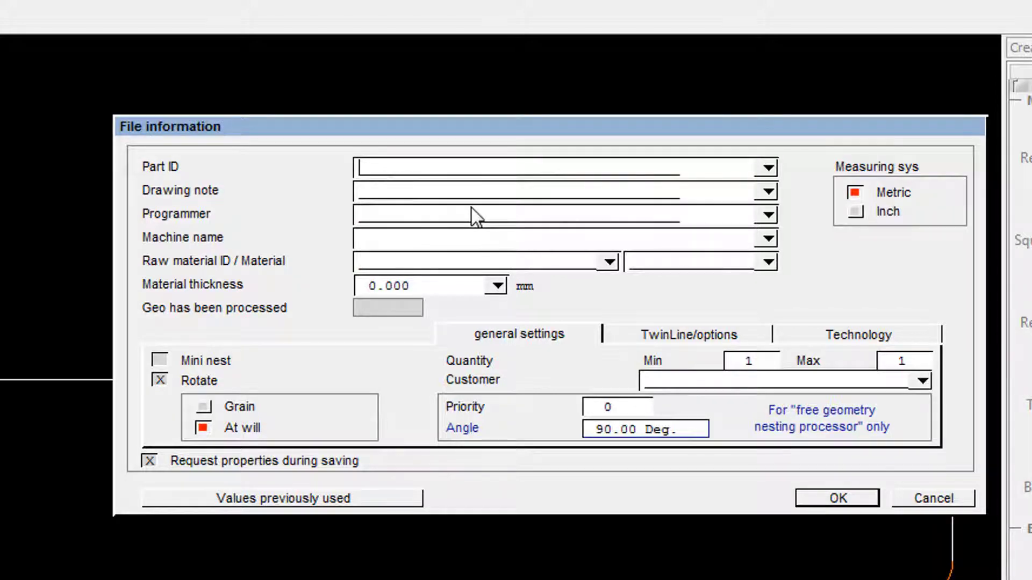
Enter MM-447-1 as the part ID, LABEL HOLDER as the drawing note and the programmer's initials, leaving the machine name empty
text(MM-447-1)
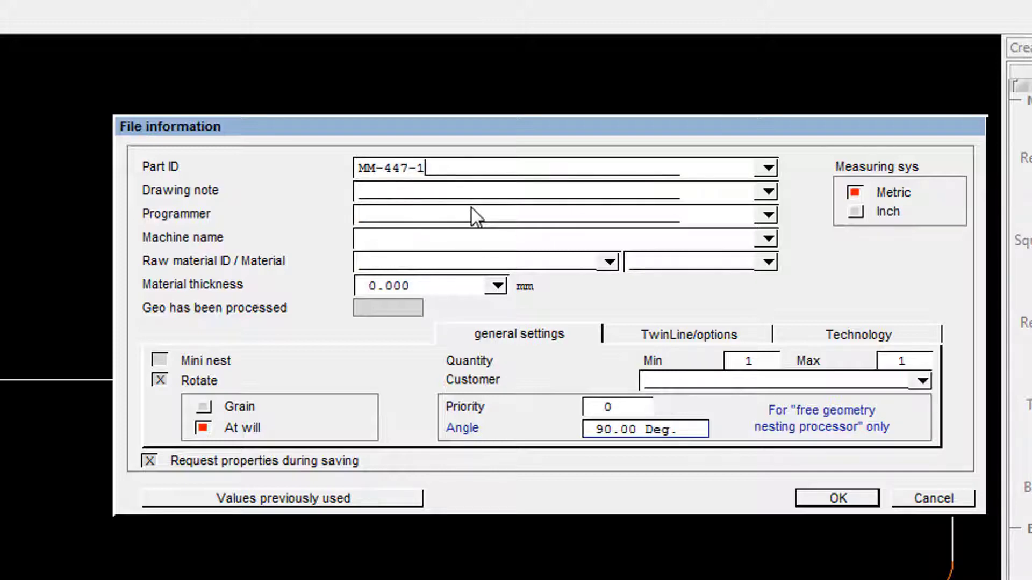
key(Tab)
text(LABEL HOLDER)
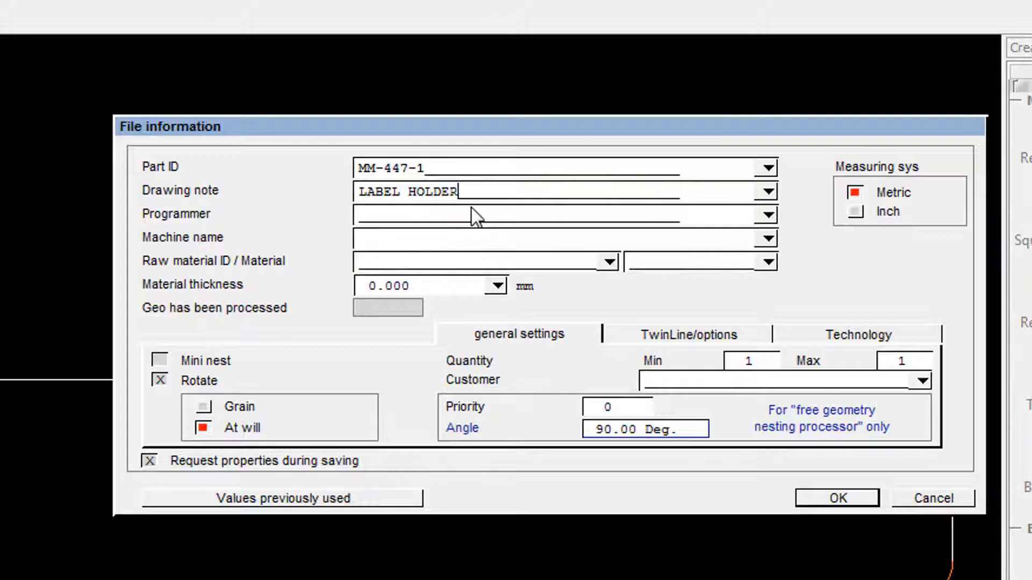
click(440, 218)
text(SMO)
click(520, 251)
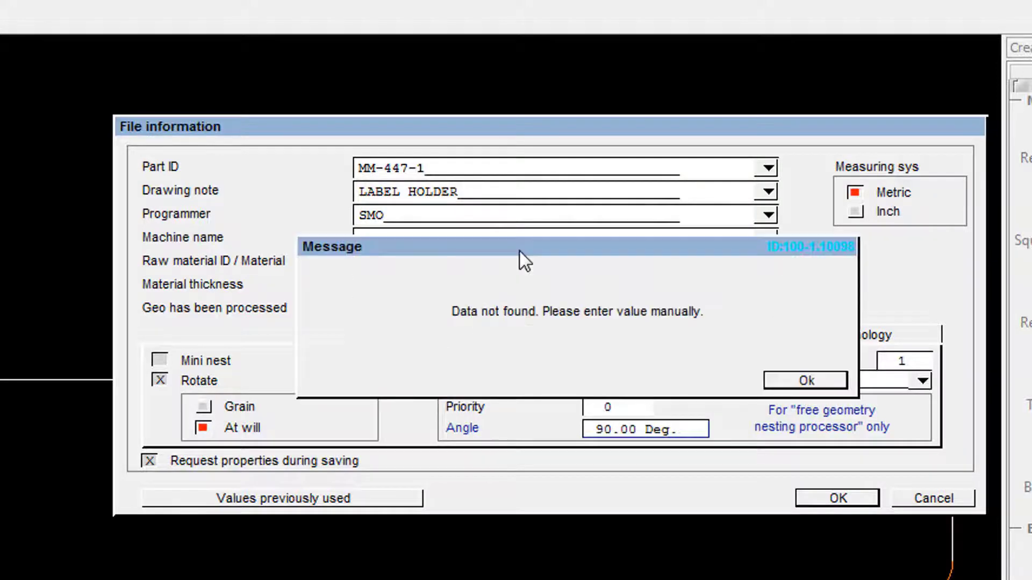
click(828, 384)
Assign raw material H2608AMS16 to the part and confirm the file information to finish saving
click(605, 266)
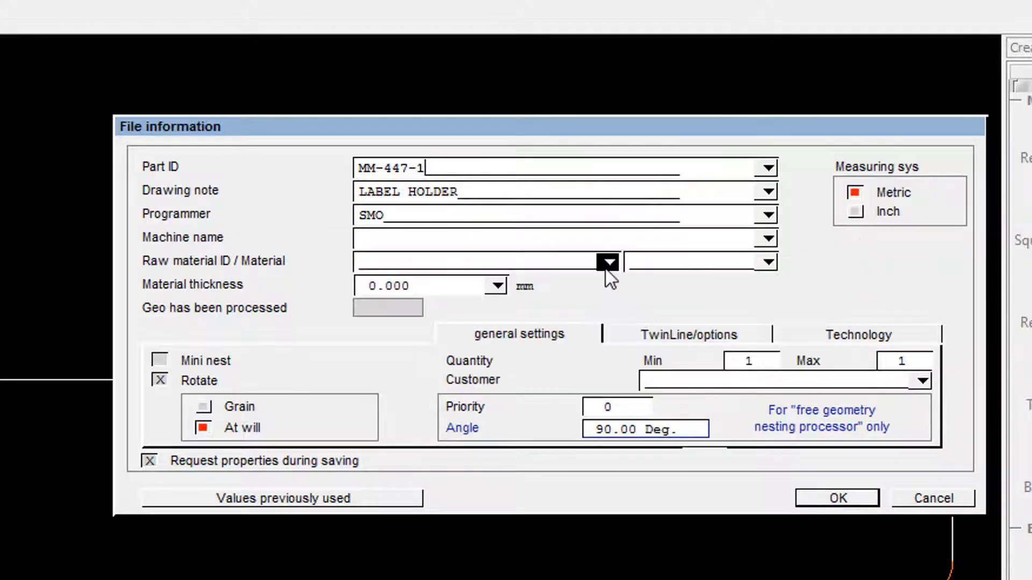
click(834, 430)
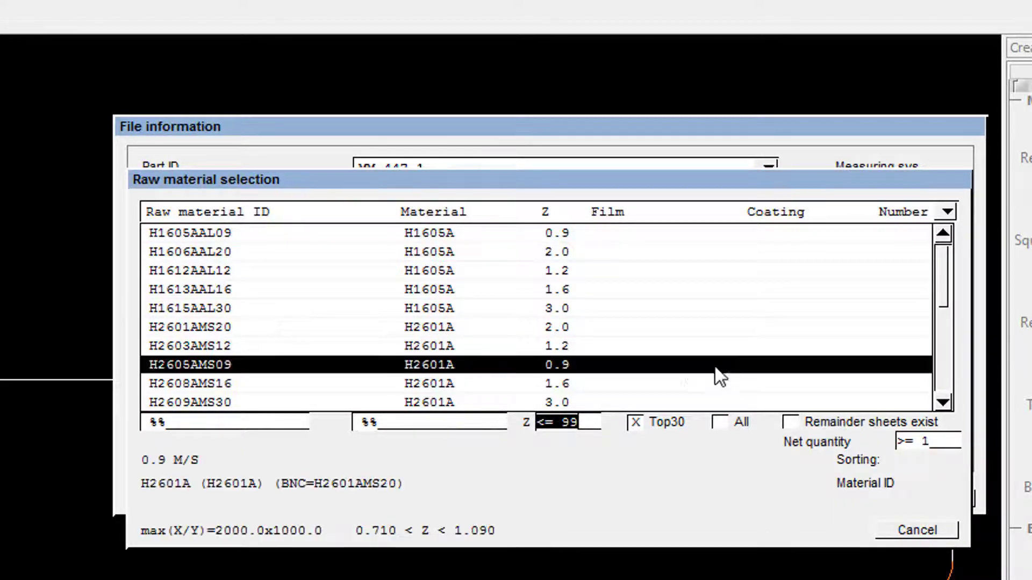
scroll(572, 355, down, 2)
scroll(572, 350, down, 1)
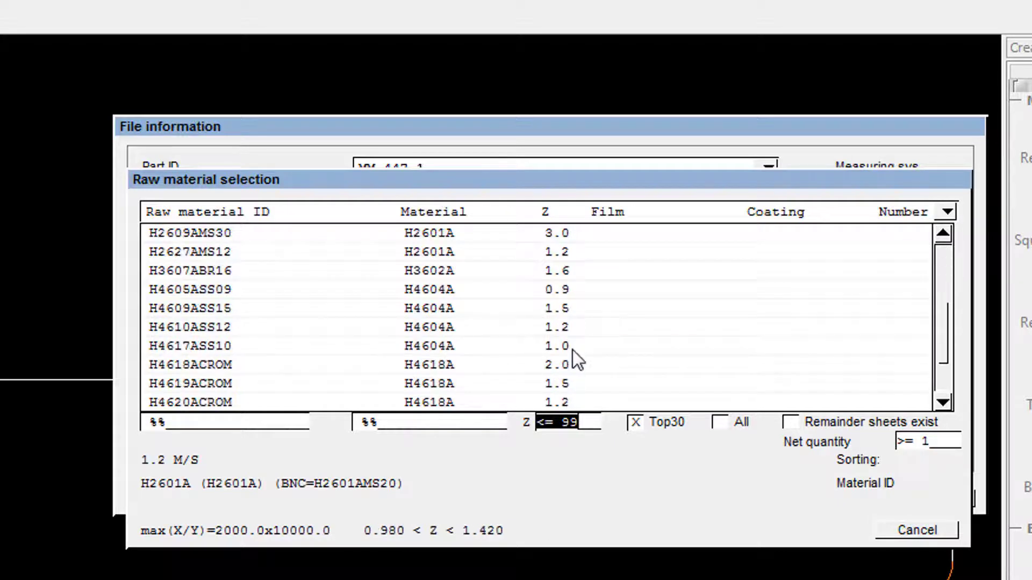
scroll(573, 350, up, 3)
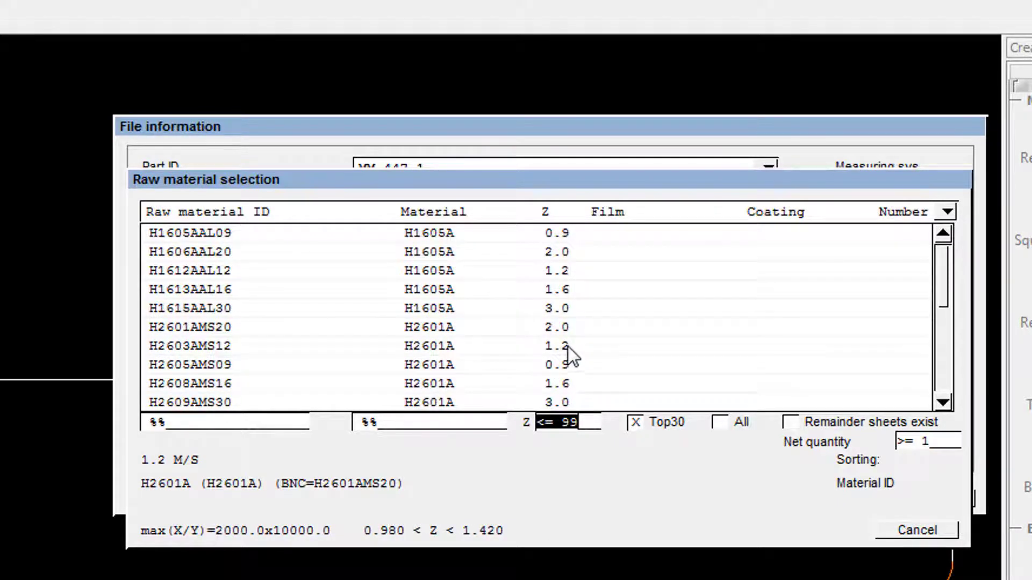
scroll(392, 309, down, 1)
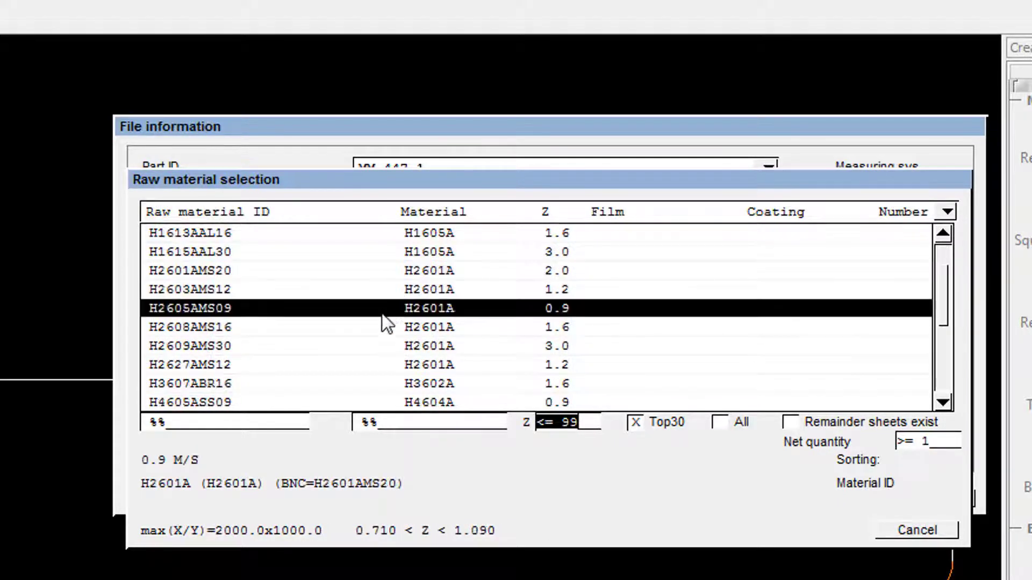
click(370, 329)
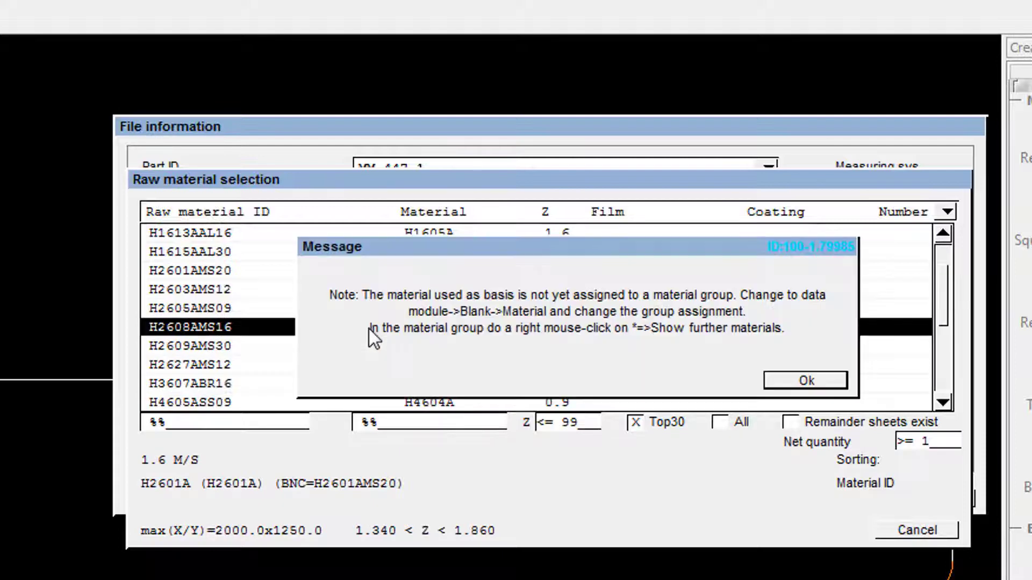
click(842, 384)
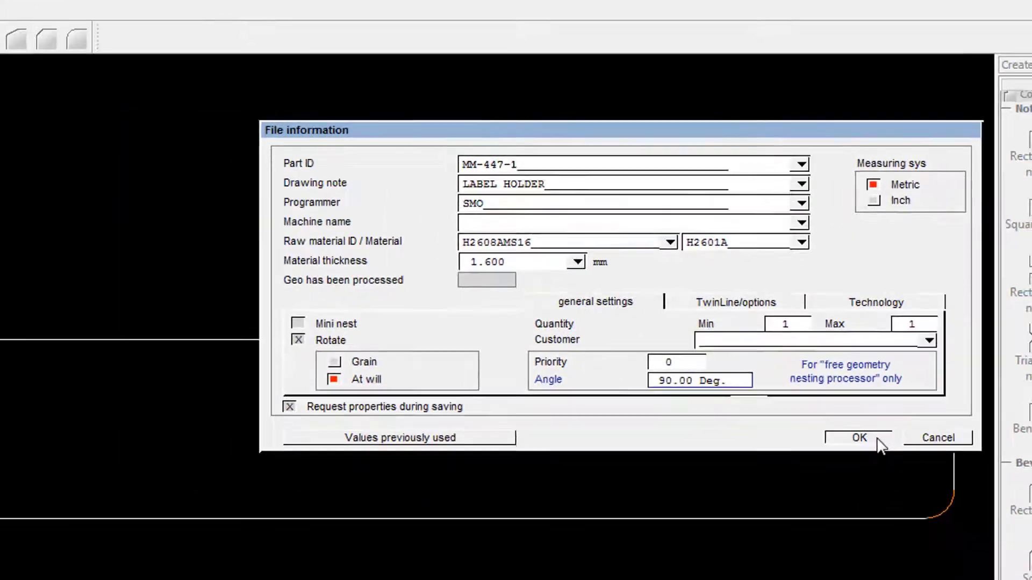
click(858, 501)
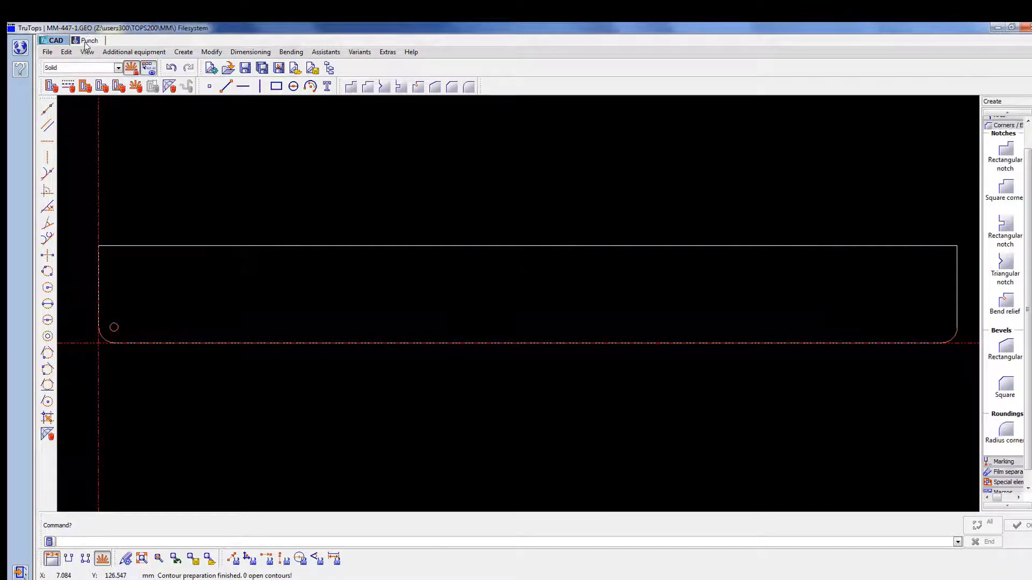
Switch to the Punch module and open MM-447-1 from the folder Z:\users300\TOPS200\MM
click(87, 41)
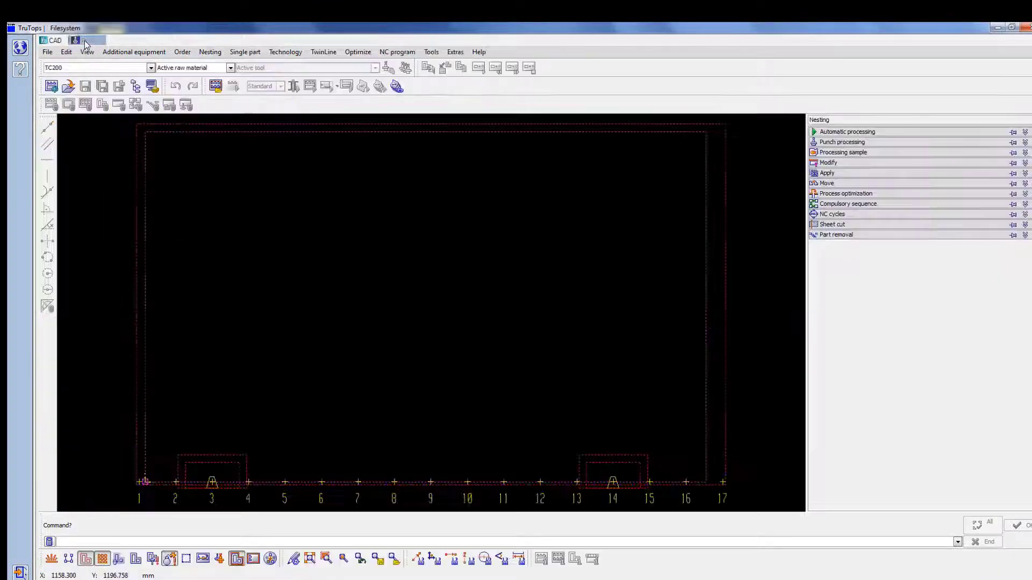
click(69, 87)
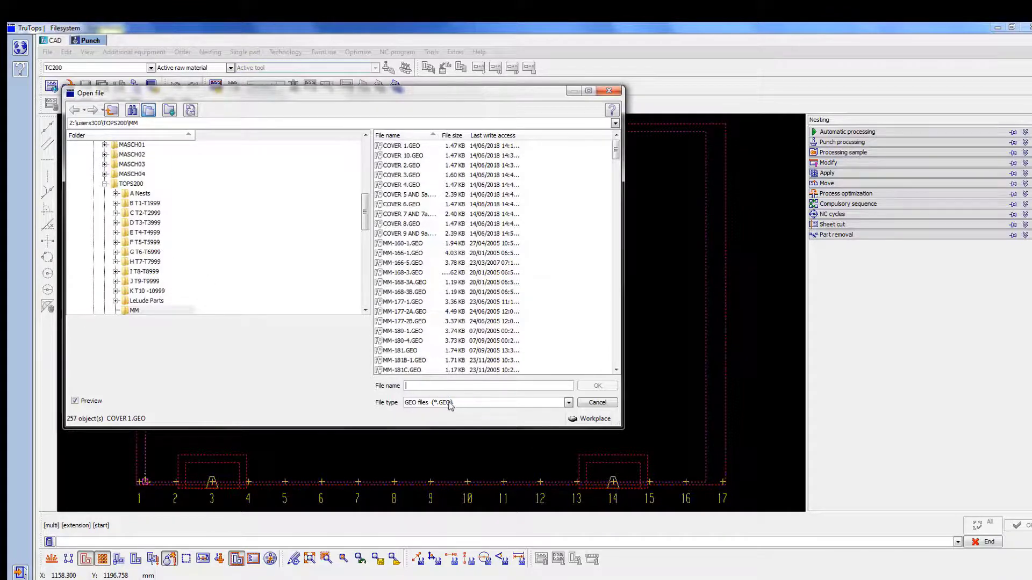
text(MM-447)
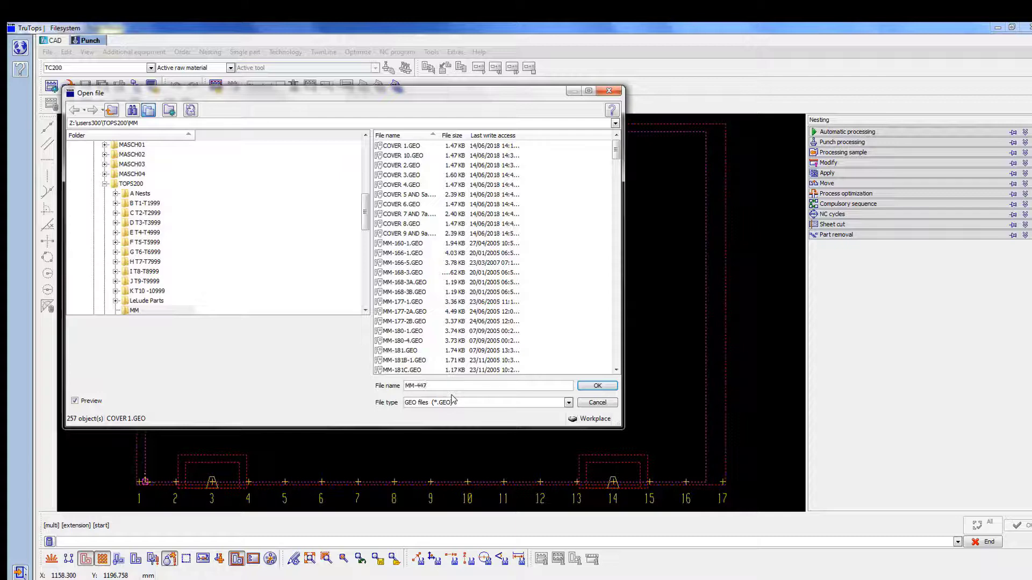
text(-1)
click(591, 390)
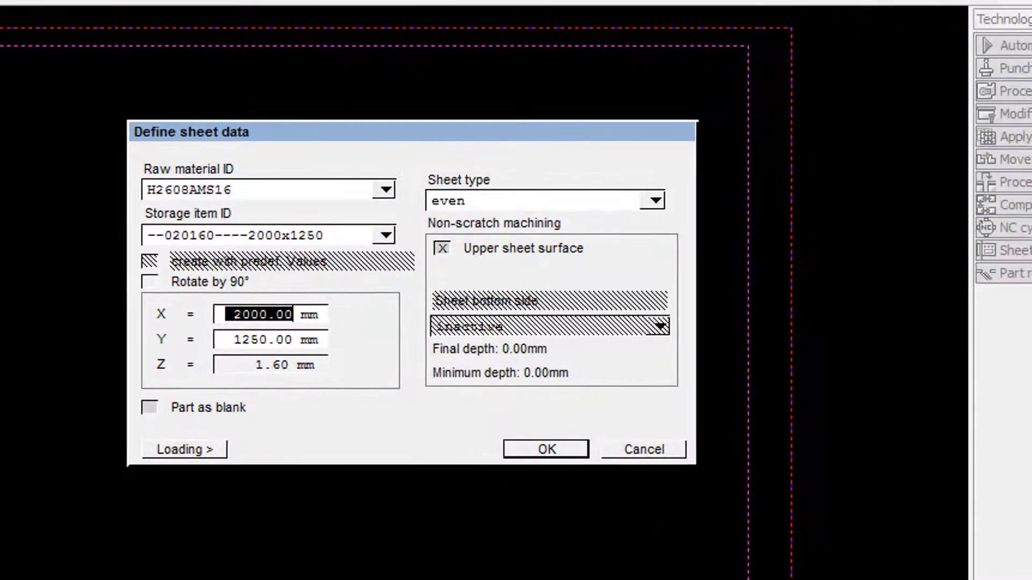
Set the sheet's Y size to 1000 mm and place the part above the sheet outline
drag(294, 341, 178, 344)
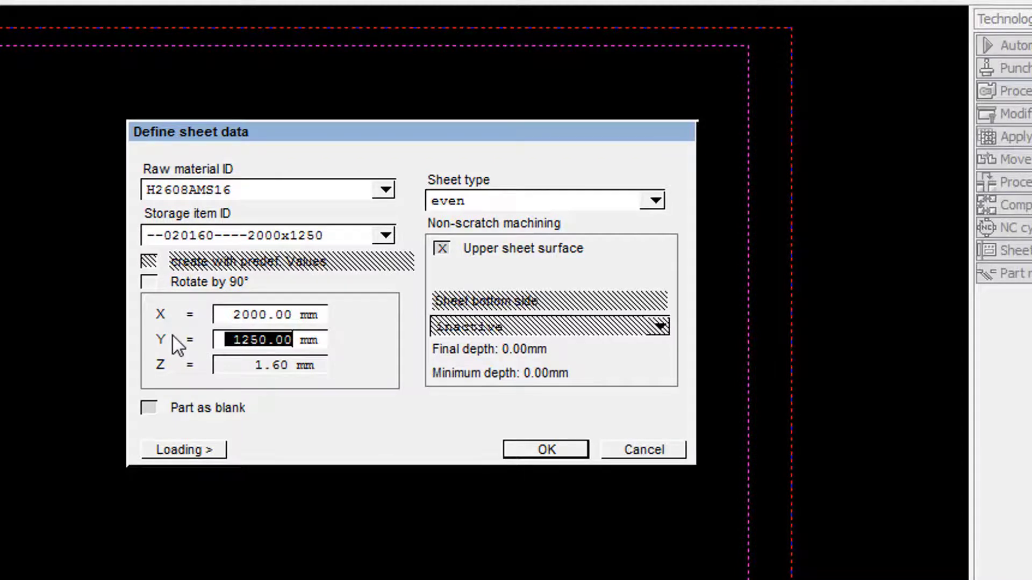
text(1000.__)
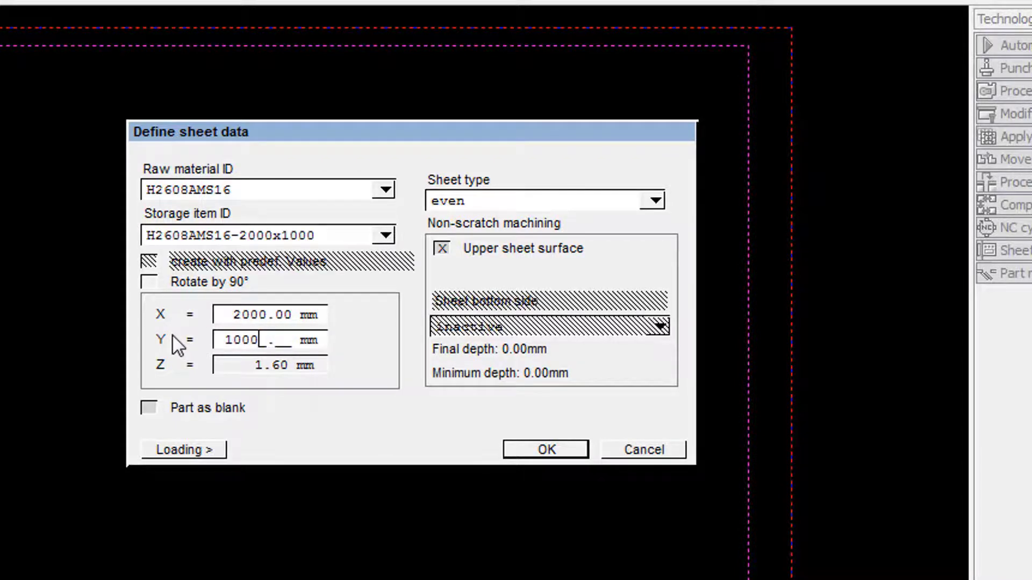
click(548, 453)
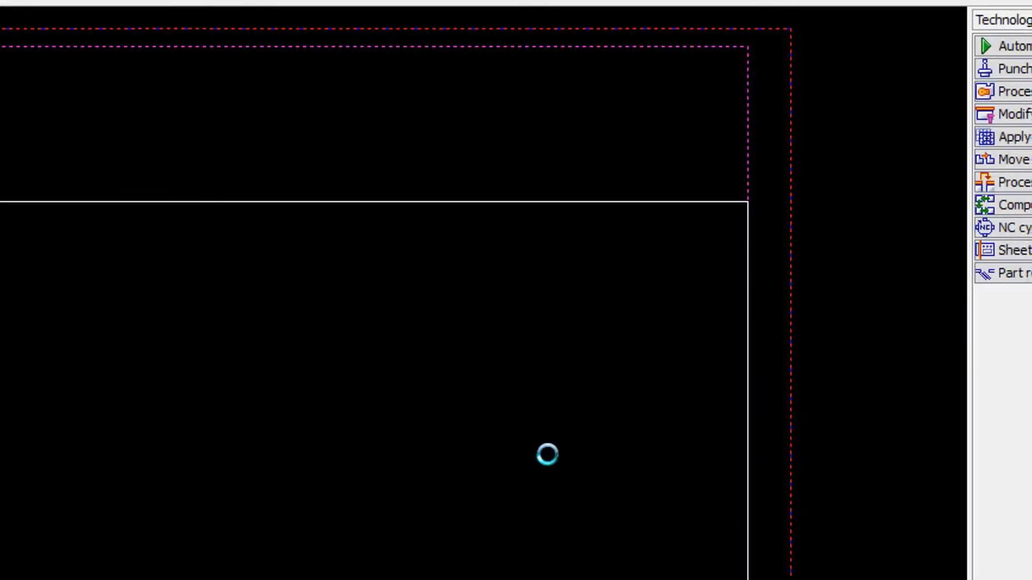
click(198, 175)
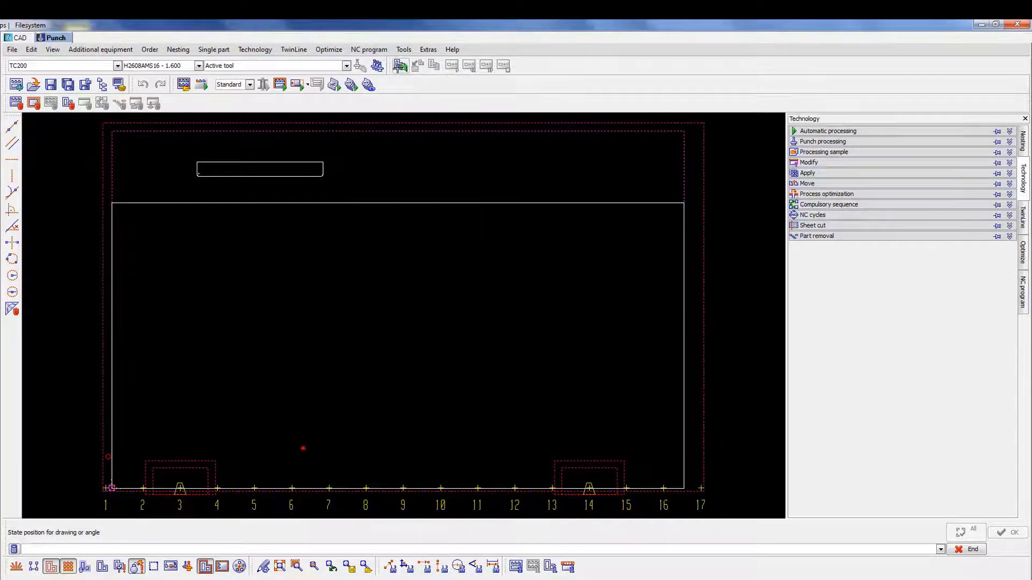
Open the placed part on its own and automatically process its small hole with the SMO settings
click(400, 67)
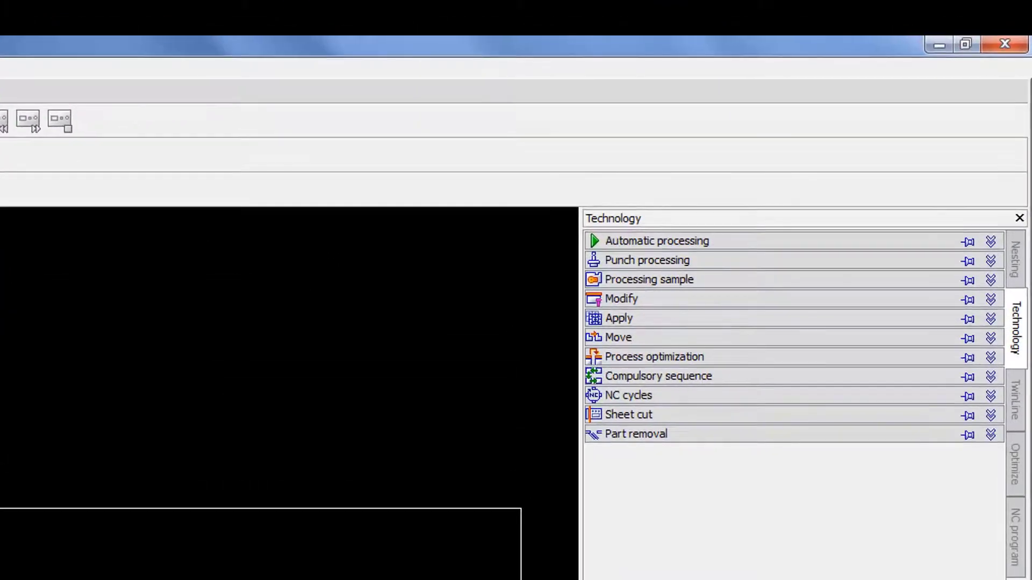
click(659, 261)
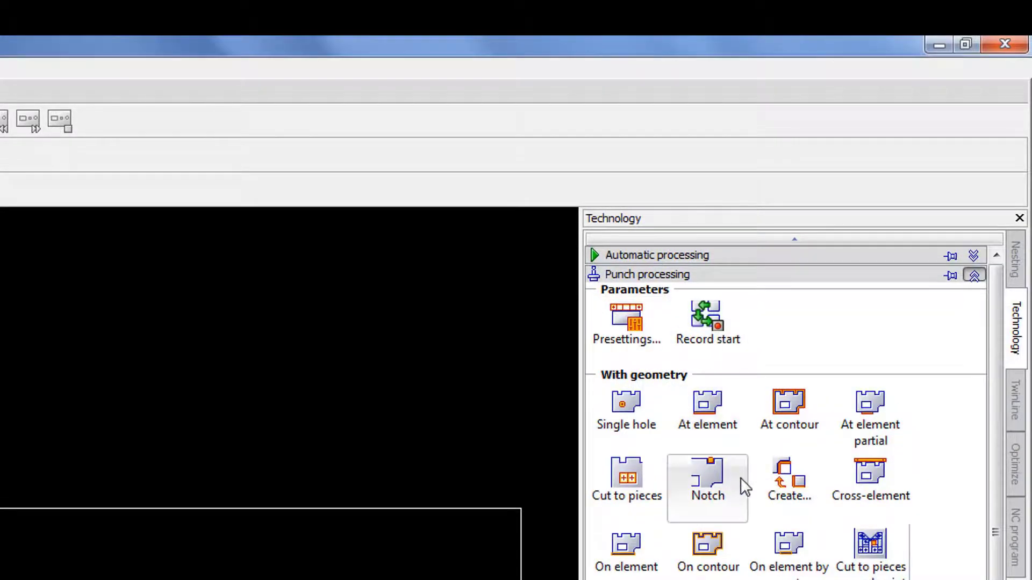
click(667, 257)
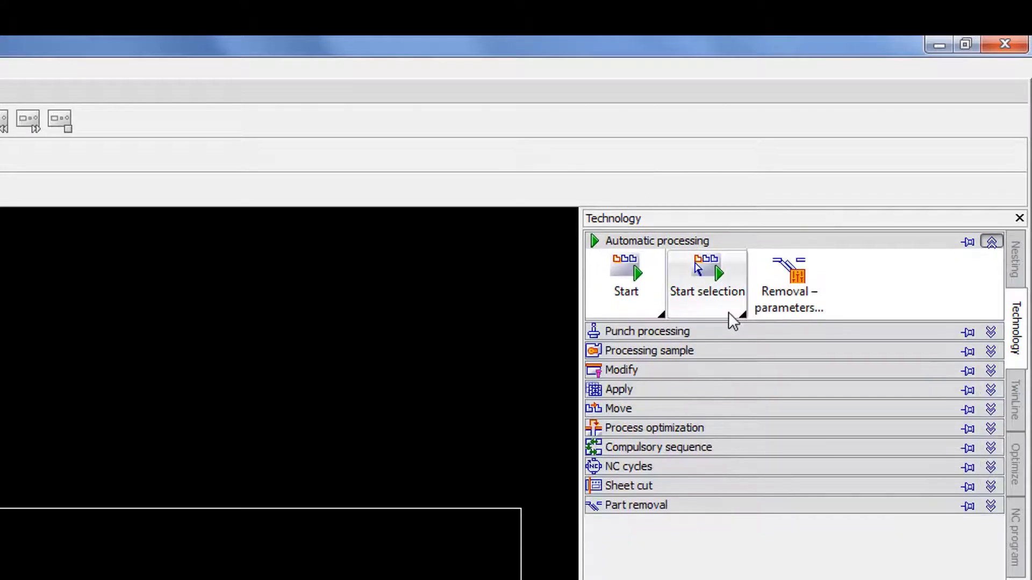
click(712, 282)
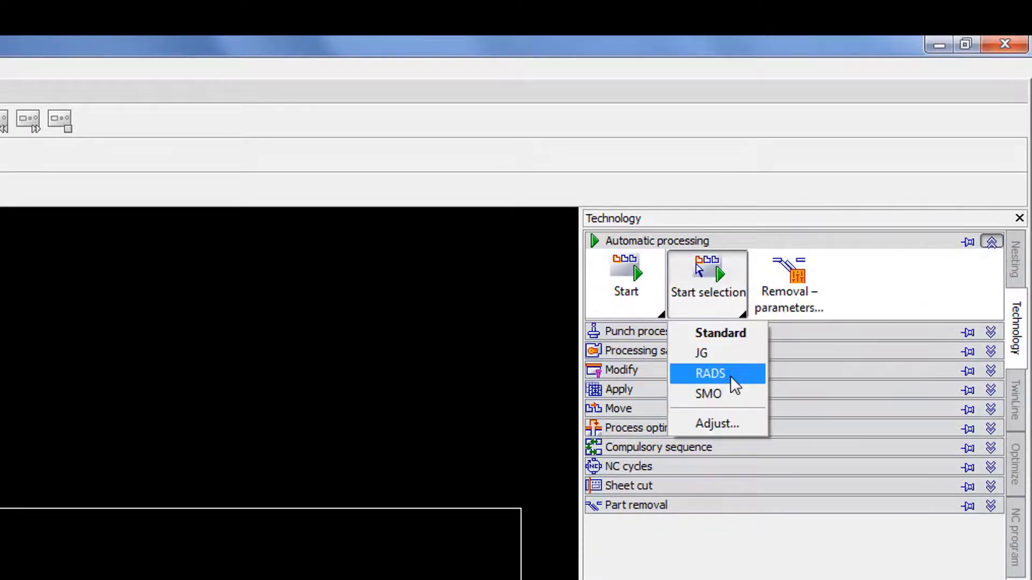
click(725, 393)
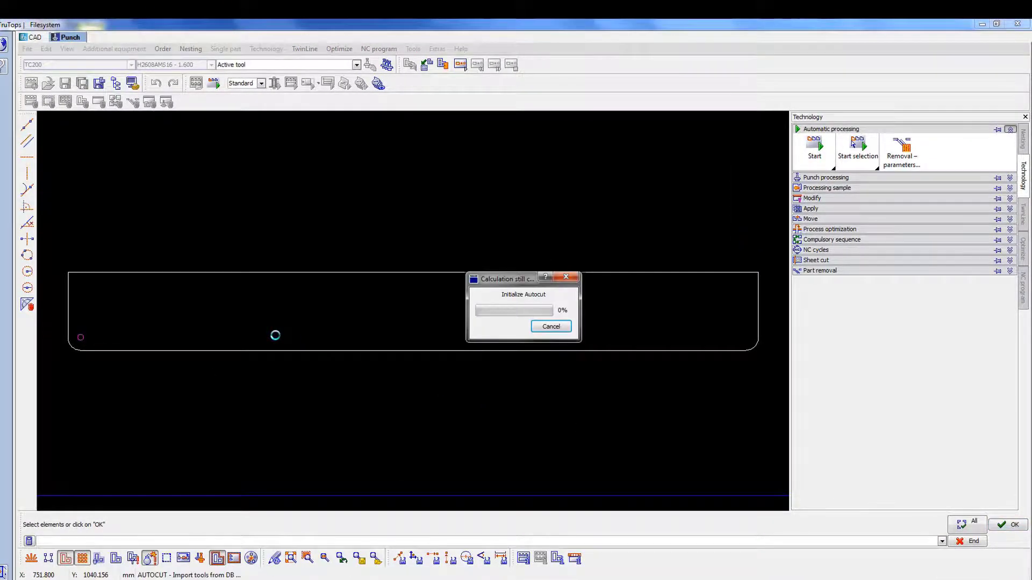
key(Return)
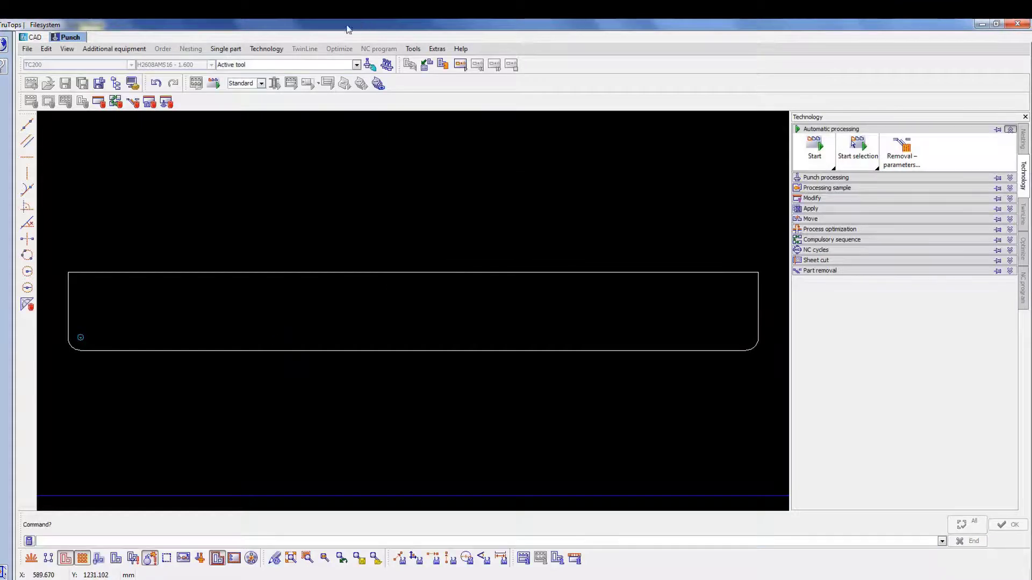
Filter the punching tools to the Special type and make SPECIAL 9 the active tool
click(354, 62)
click(355, 63)
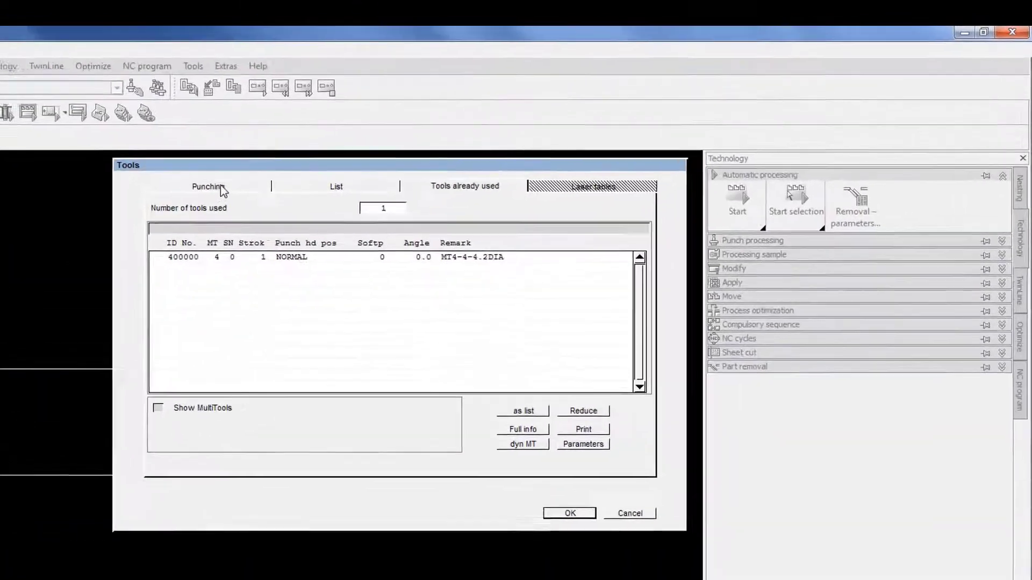
click(410, 144)
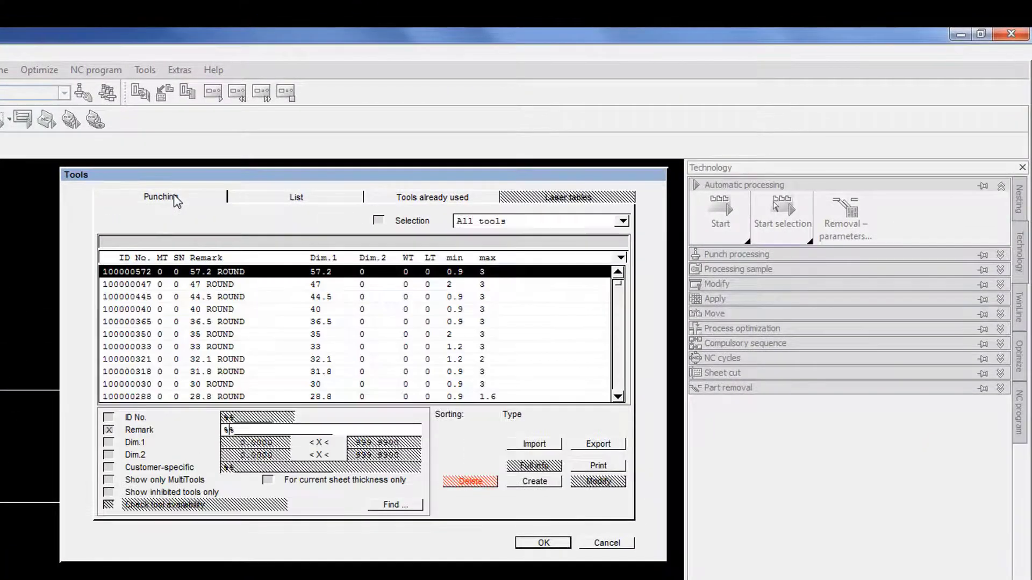
click(566, 215)
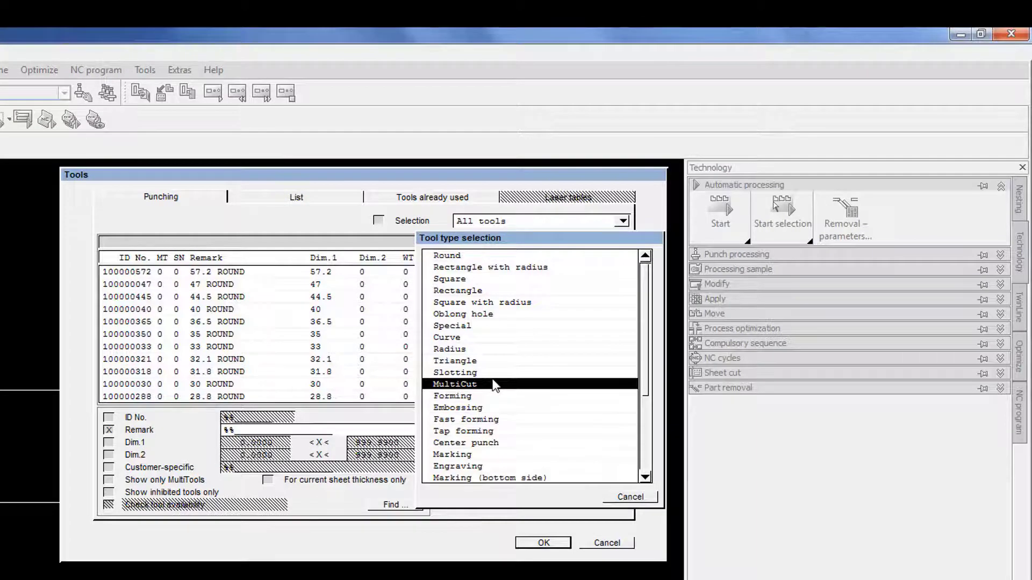
click(486, 328)
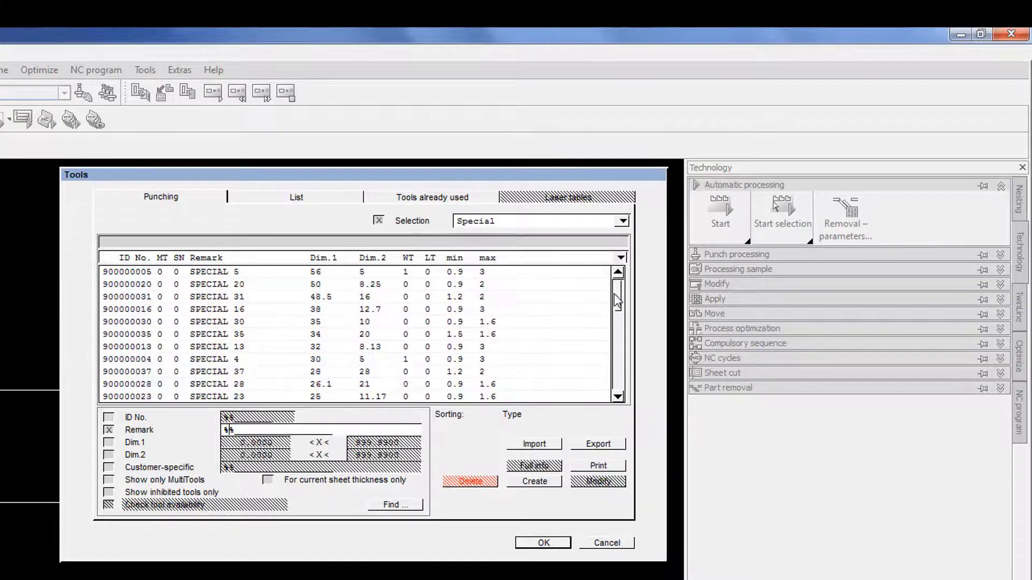
drag(617, 302, 559, 411)
click(377, 273)
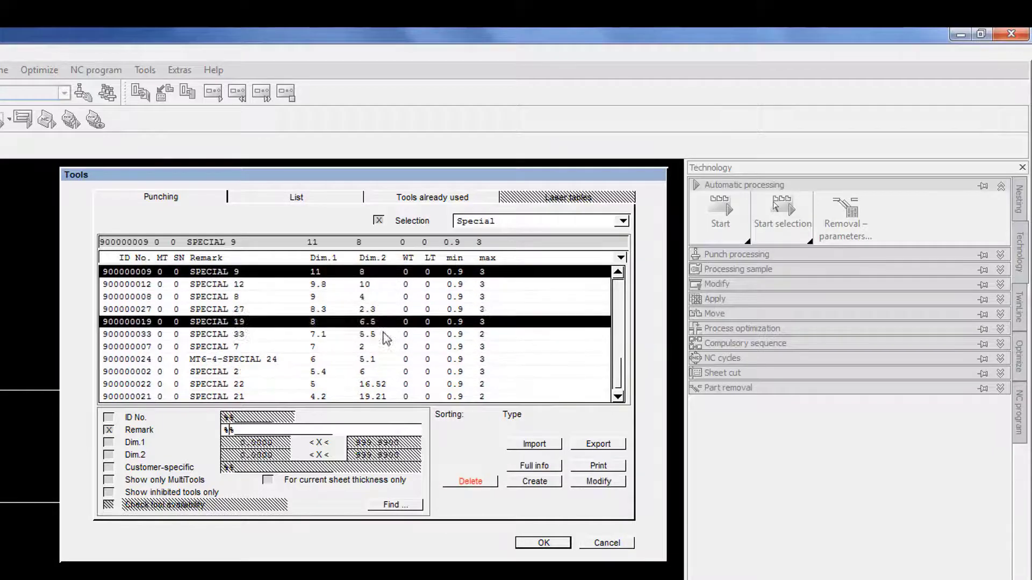
click(544, 543)
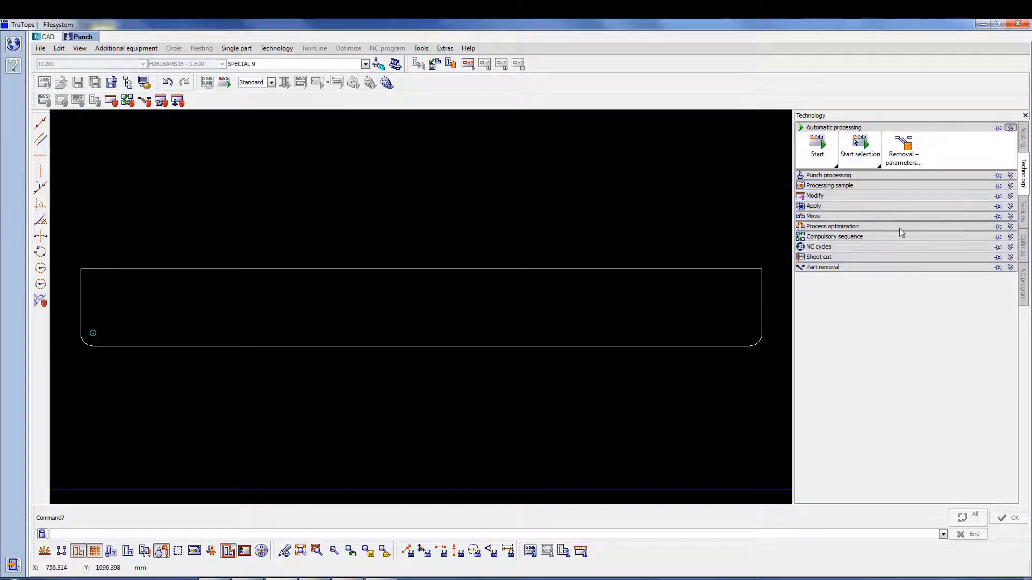
Create element-based punching with SPECIAL 9 on the part's two rounded lower corners, identifying the tool's curved cutting edge
click(841, 176)
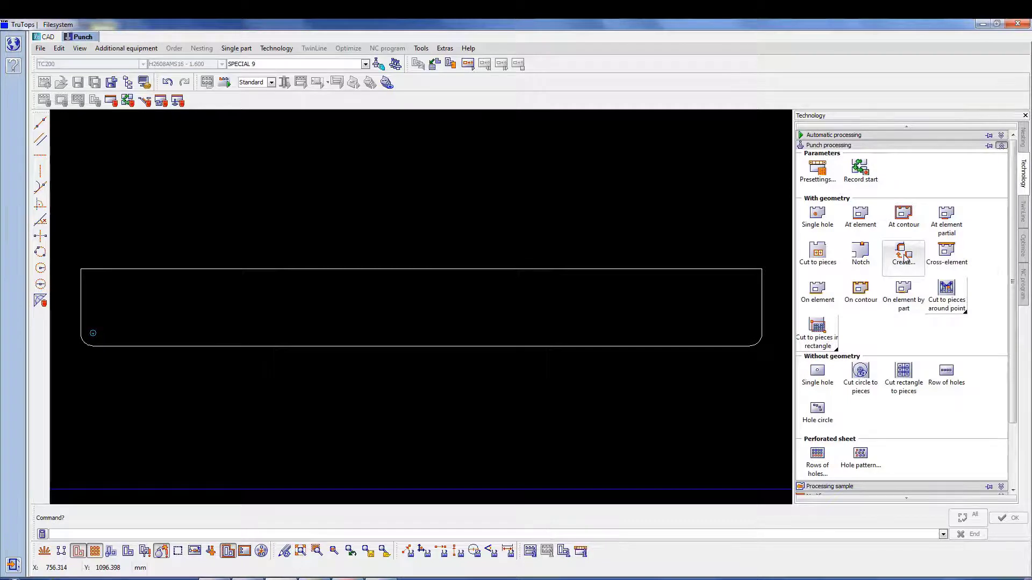
click(904, 258)
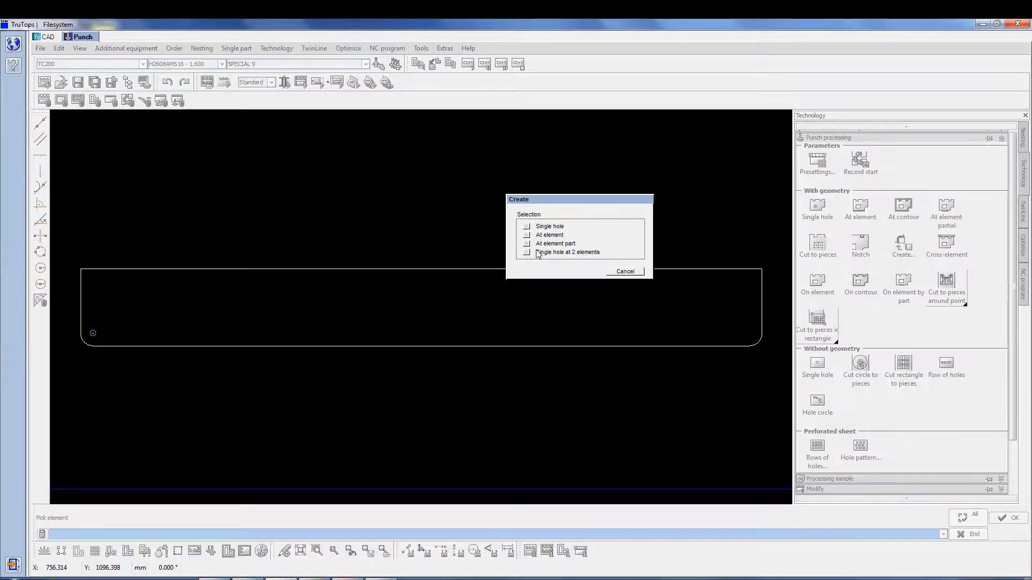
click(526, 235)
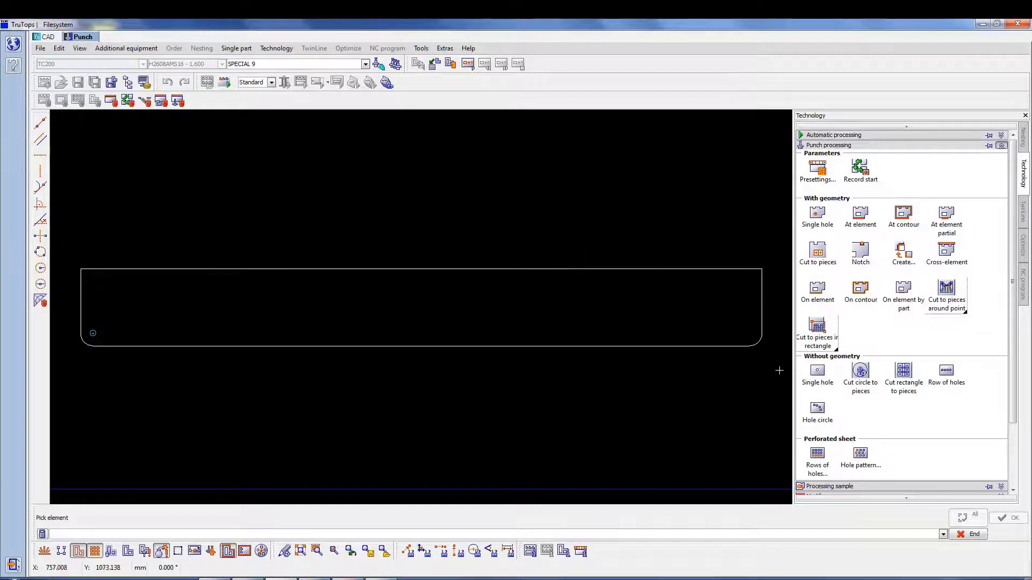
click(756, 345)
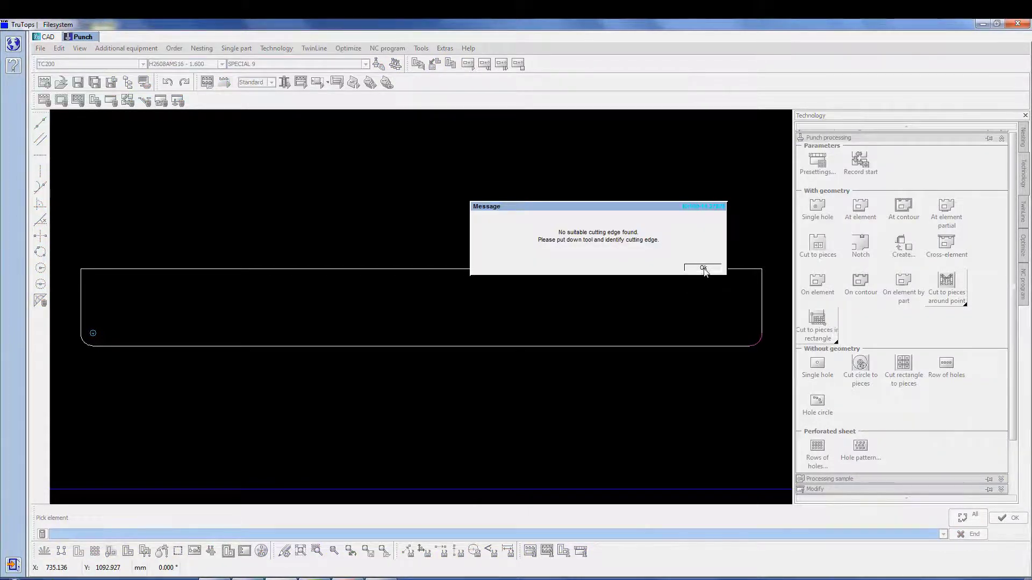
click(703, 268)
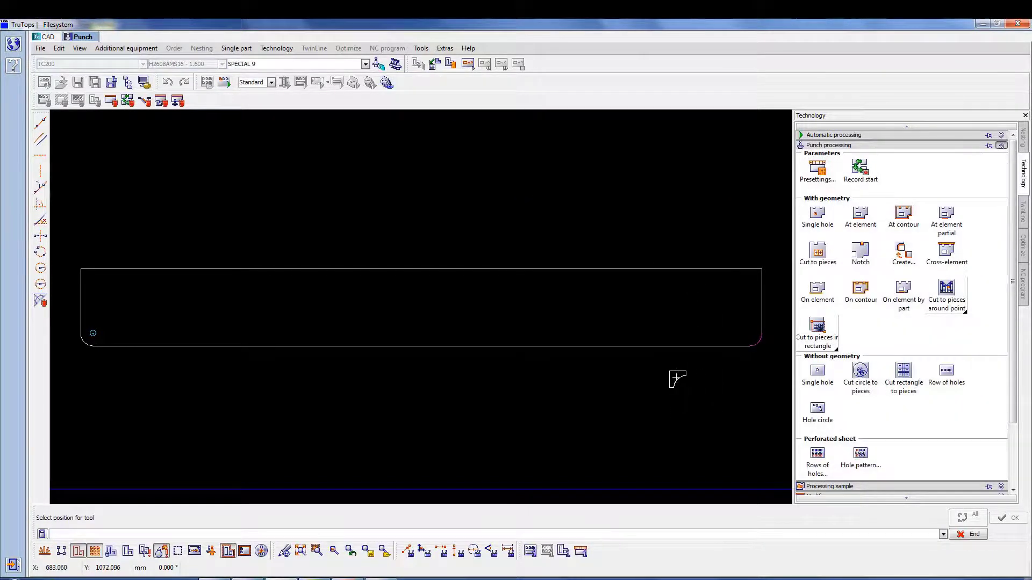
click(683, 384)
click(678, 378)
click(86, 341)
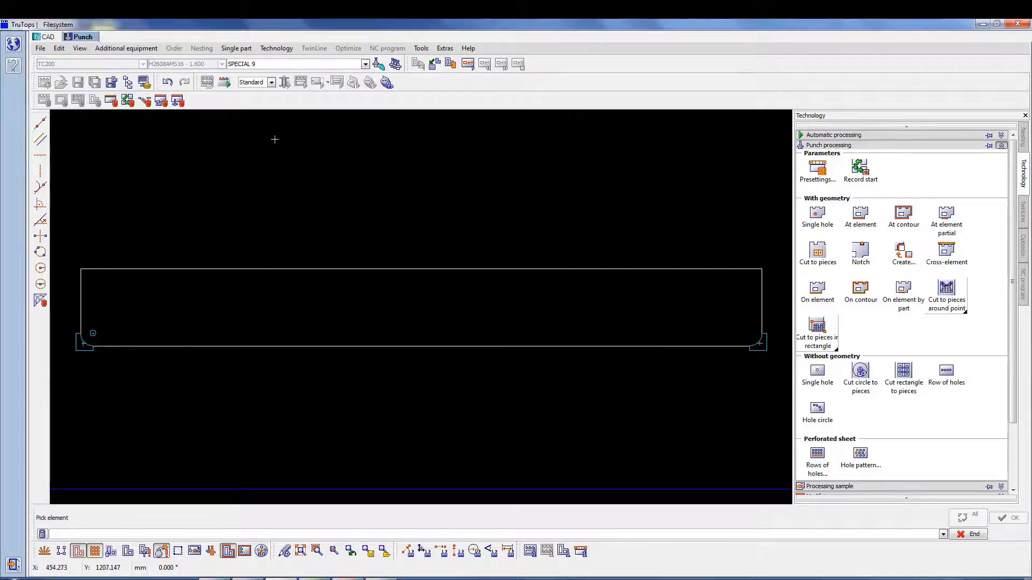
Make SPECIAL 5 the active punching tool
click(365, 63)
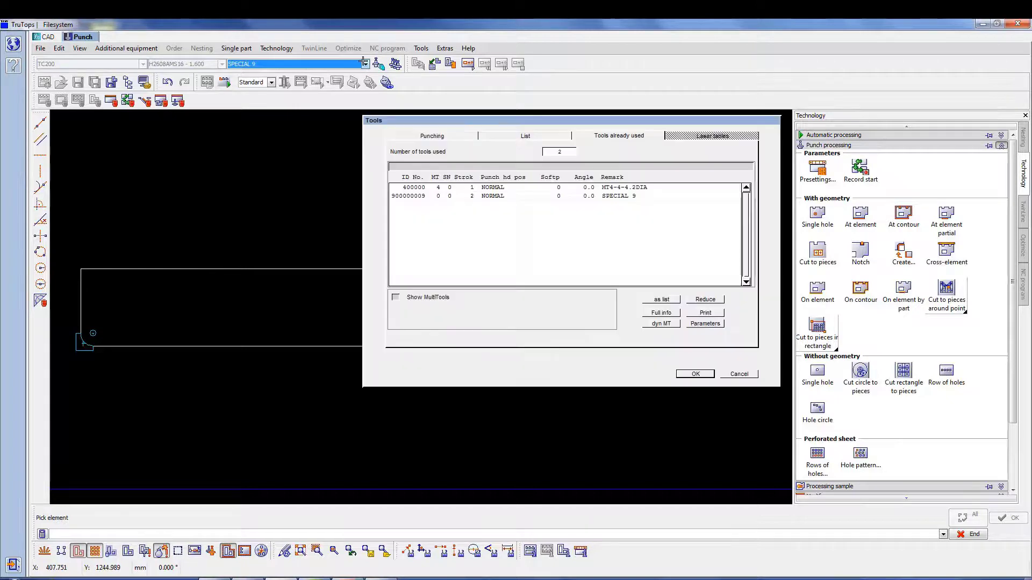
click(430, 138)
click(567, 190)
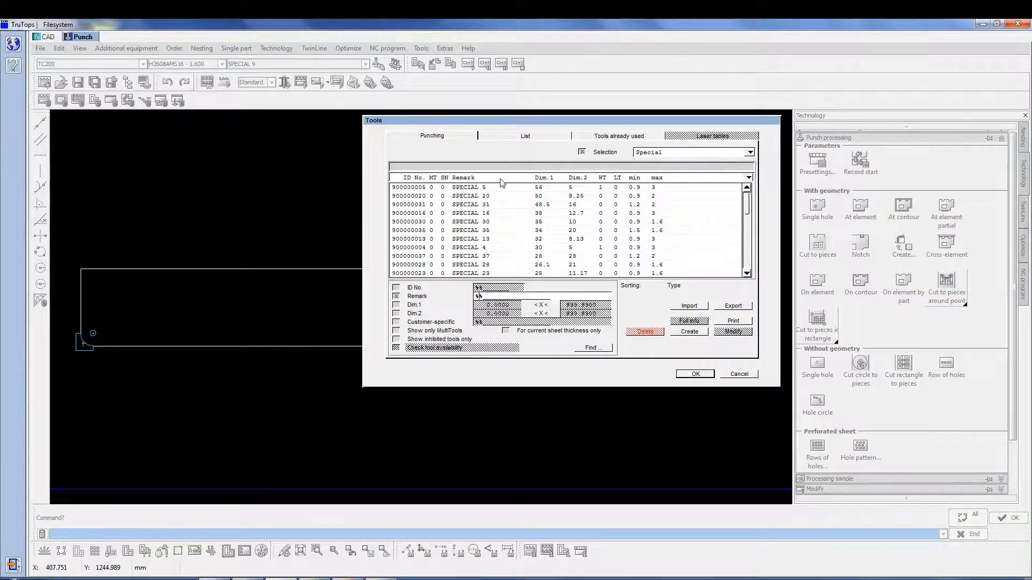
click(699, 375)
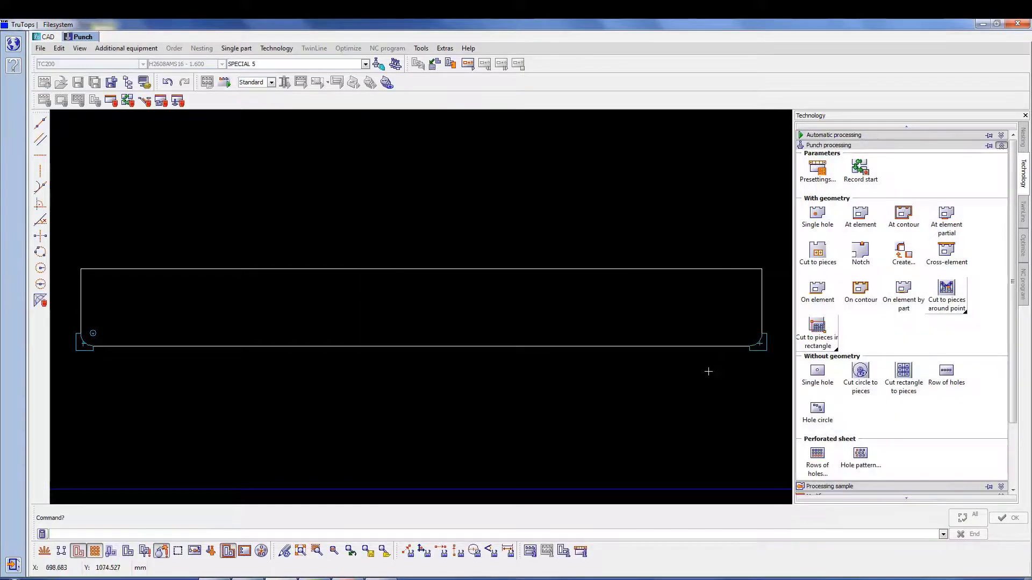
Try punching the part's four straight edges one by one at element and undo those machinings
click(871, 217)
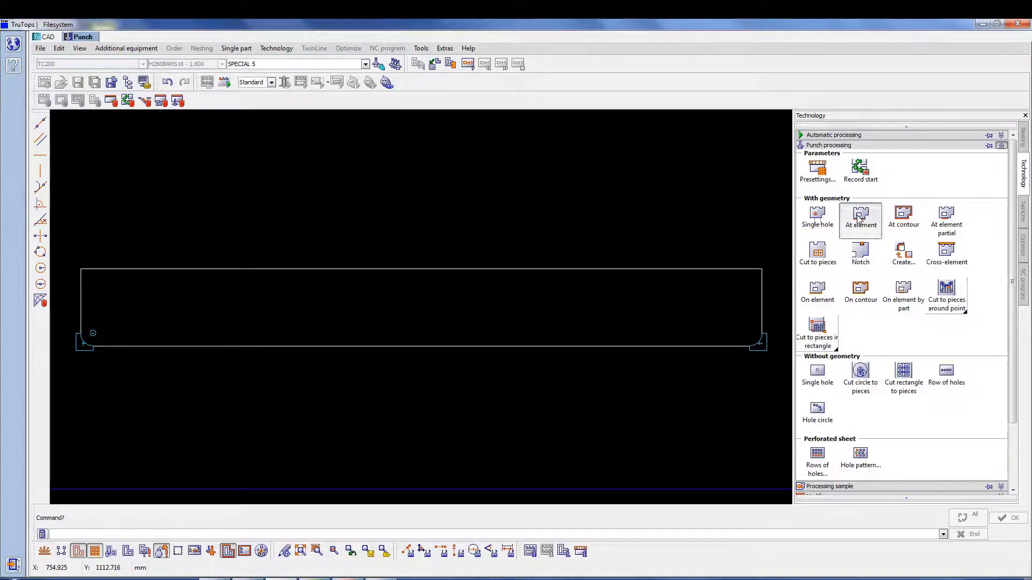
click(719, 345)
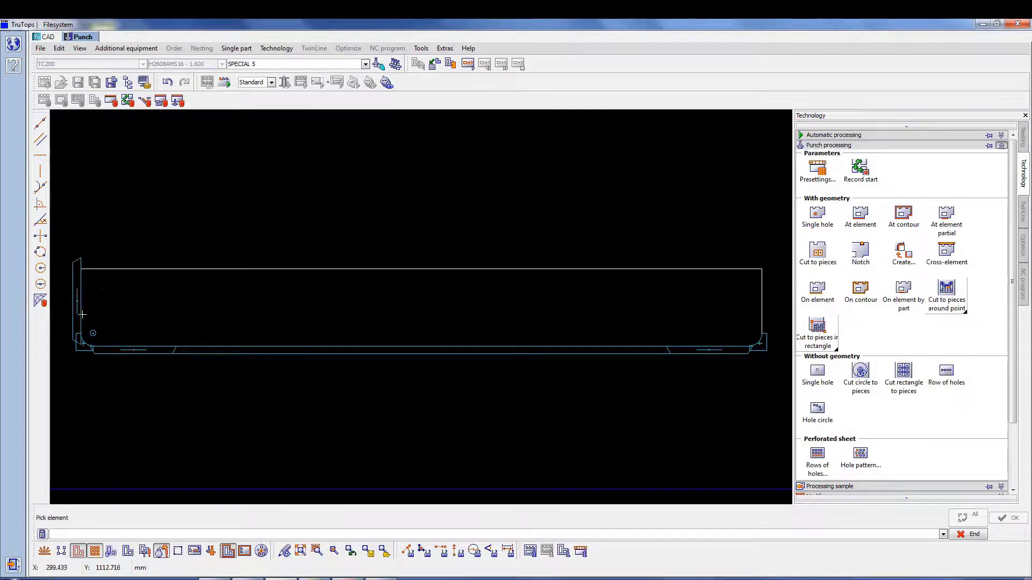
click(107, 279)
click(764, 290)
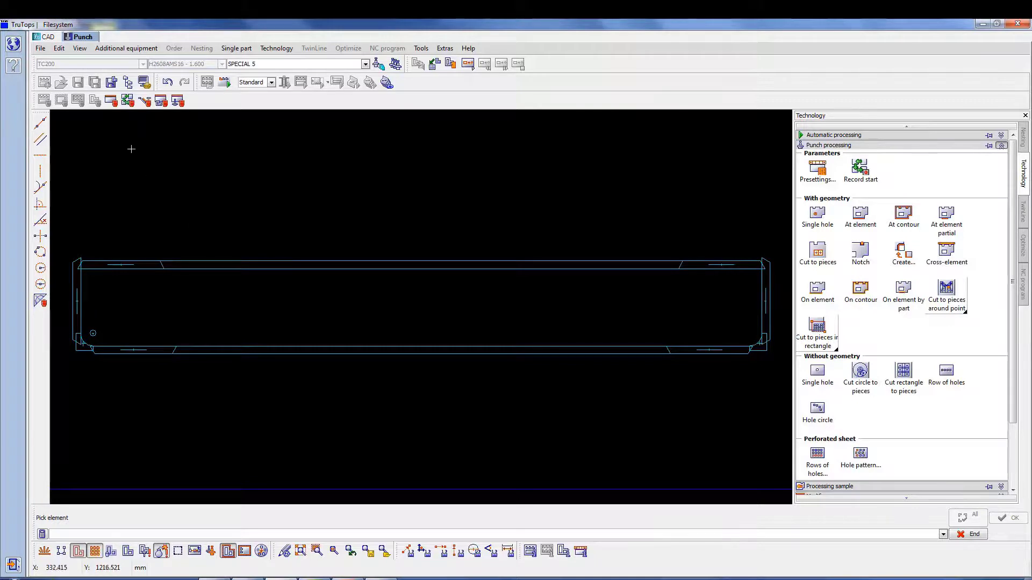
click(168, 82)
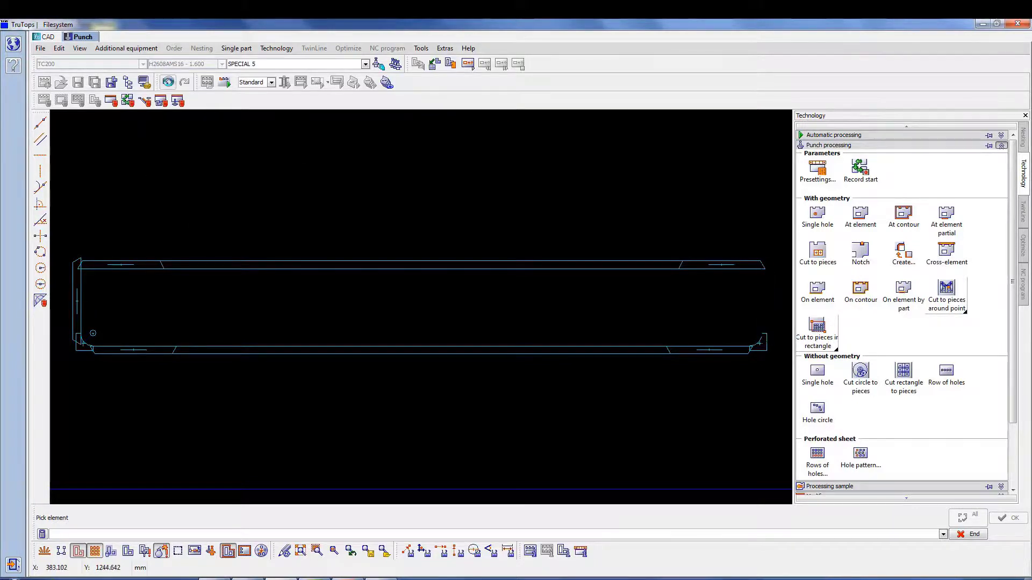
Punch the part's whole outer contour with SPECIAL 5 in one operation, starting from the lower edge
click(903, 213)
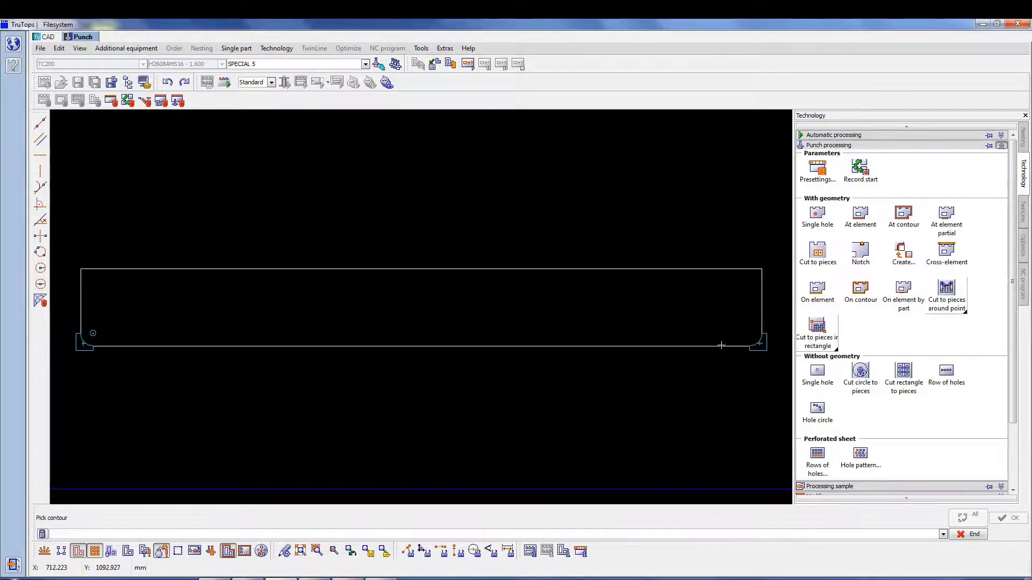
click(720, 345)
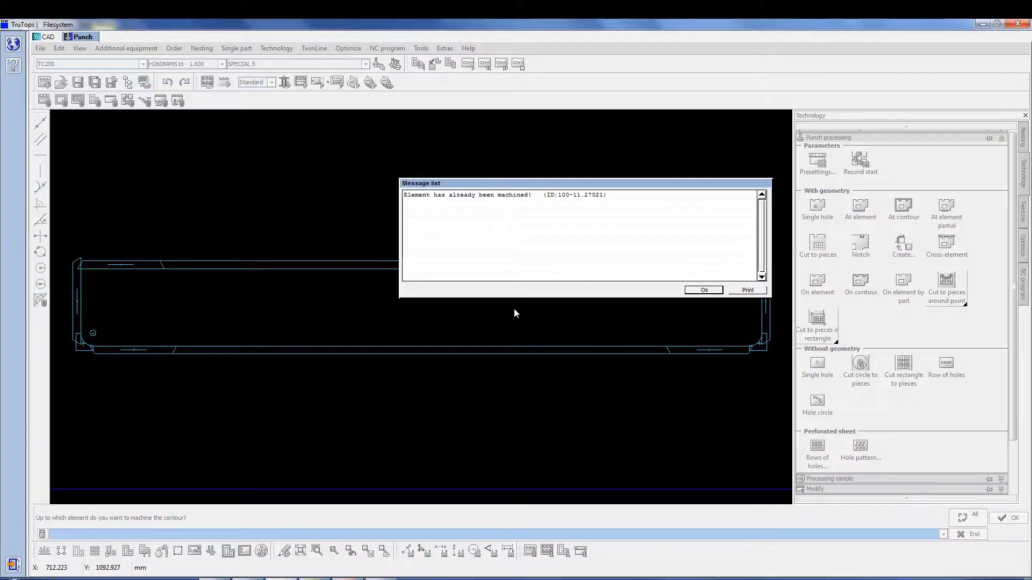
click(704, 292)
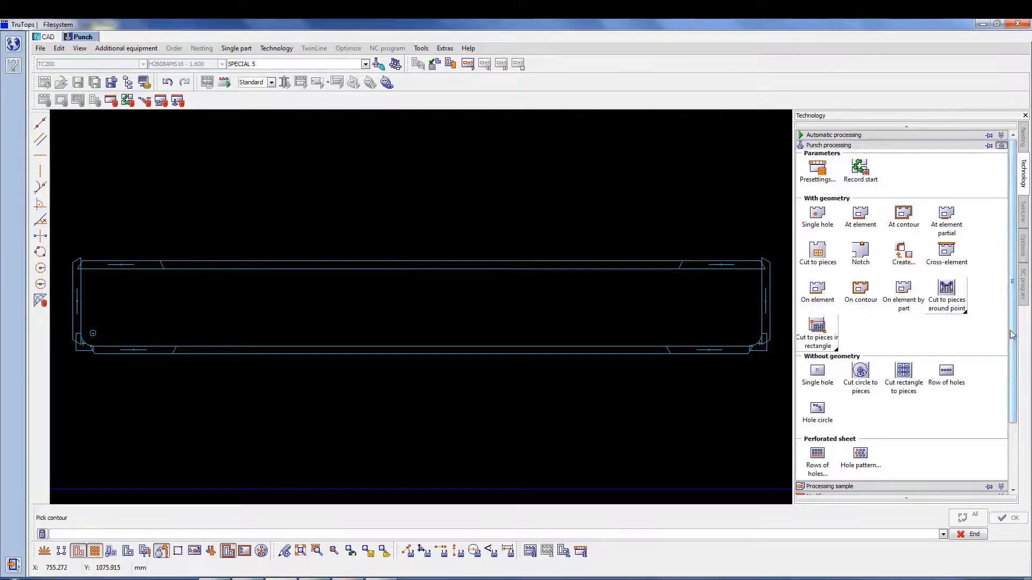
Generate microjoints with a width of 0.08 mm at four positions, two on each long edge near the part's ends
click(1001, 146)
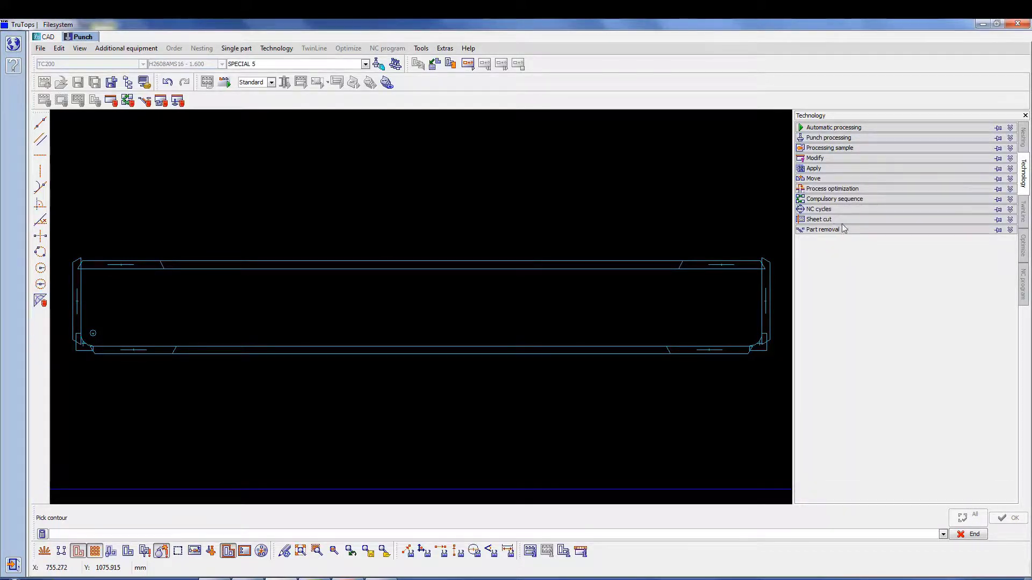
click(831, 190)
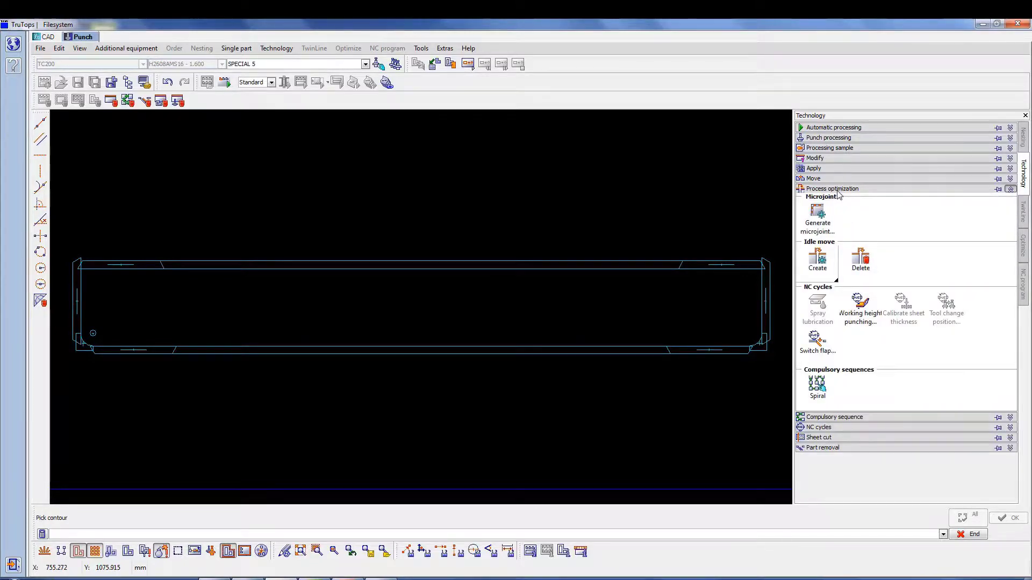
click(817, 213)
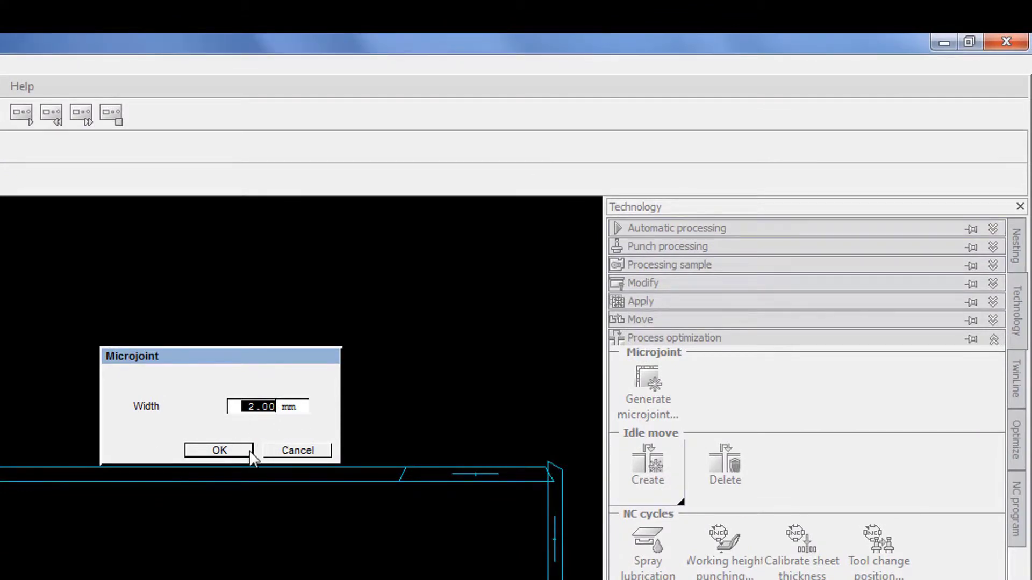
text(.08)
click(250, 451)
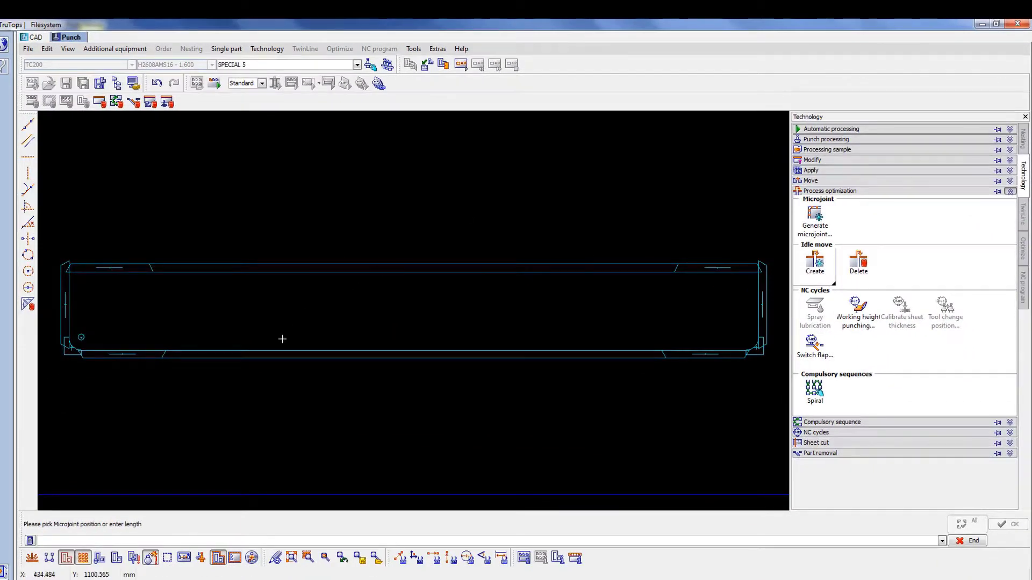
click(187, 350)
click(189, 268)
click(638, 352)
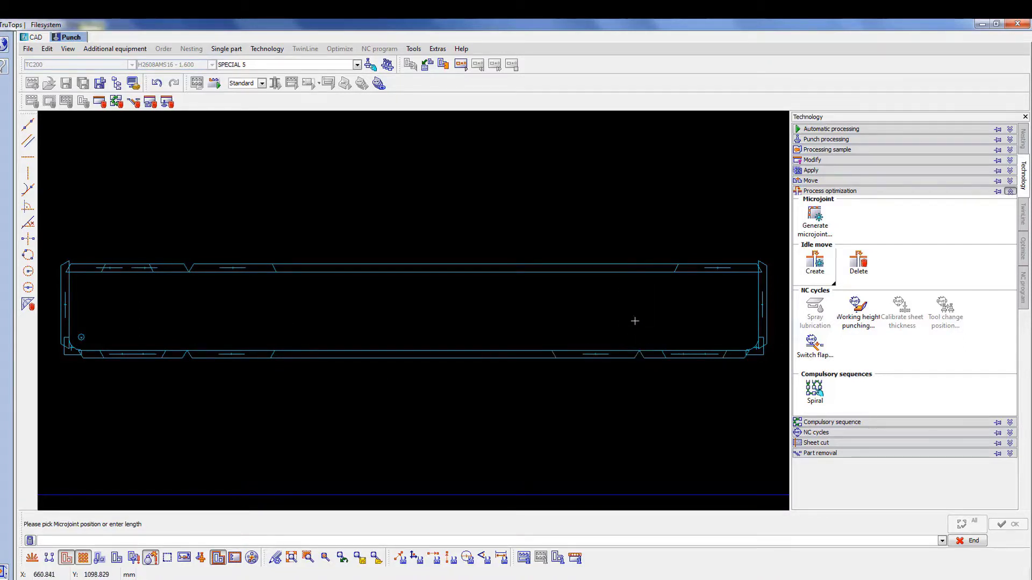
click(642, 273)
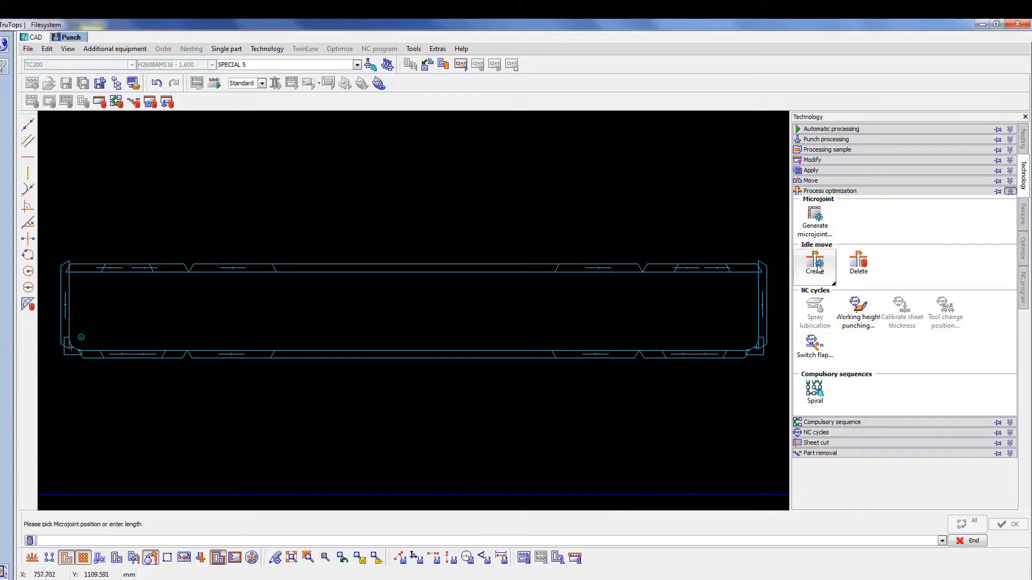
Set a compulsory punching sequence running from the right edge to the lower edge, left edge and upper edge
click(842, 422)
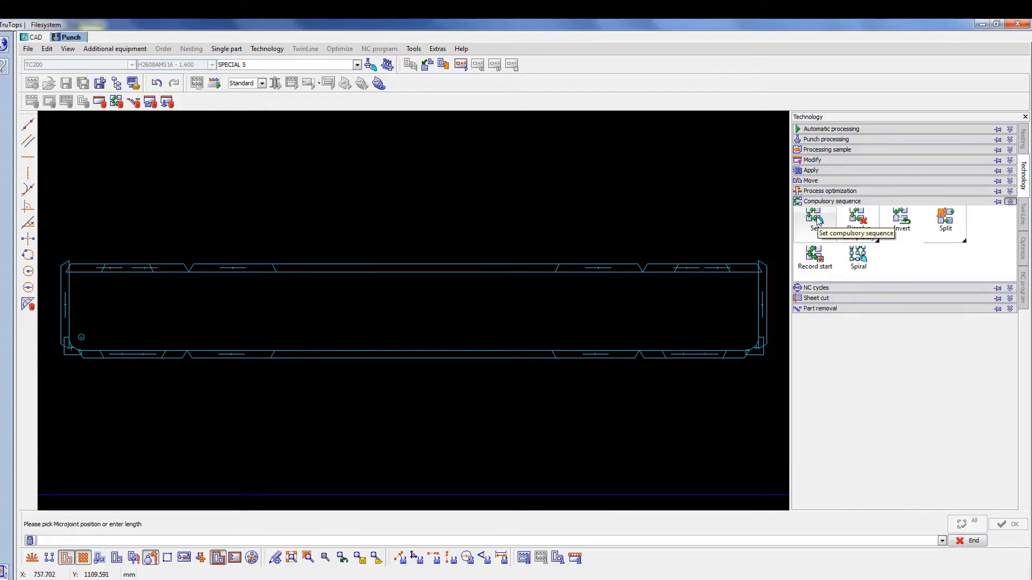
click(814, 219)
click(686, 355)
click(71, 309)
click(109, 272)
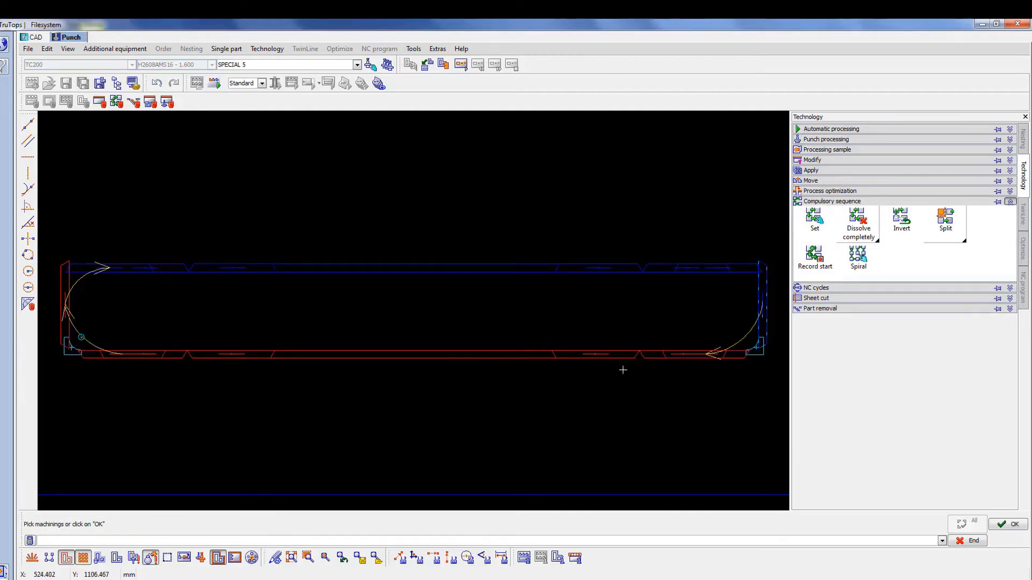
click(1017, 525)
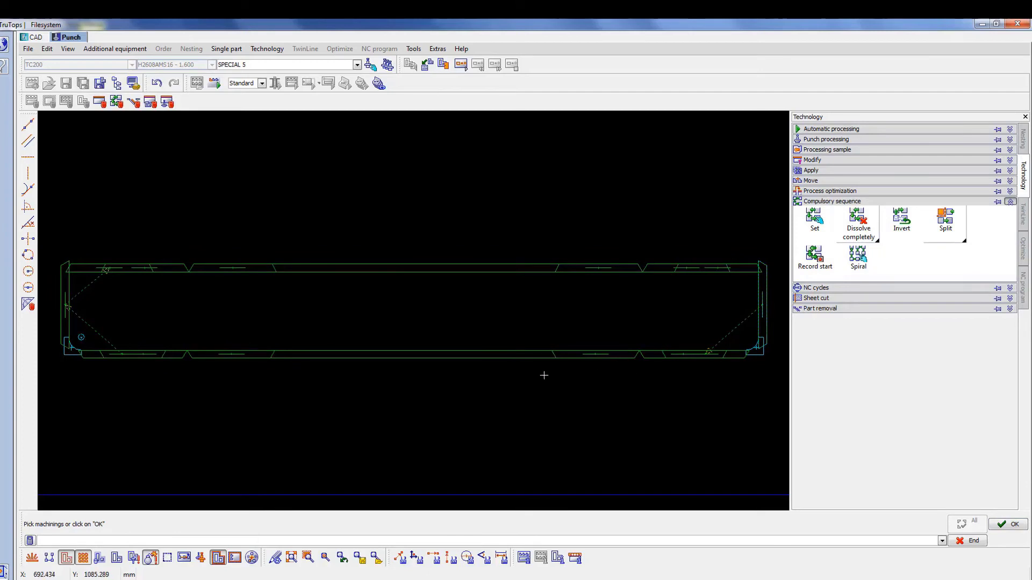